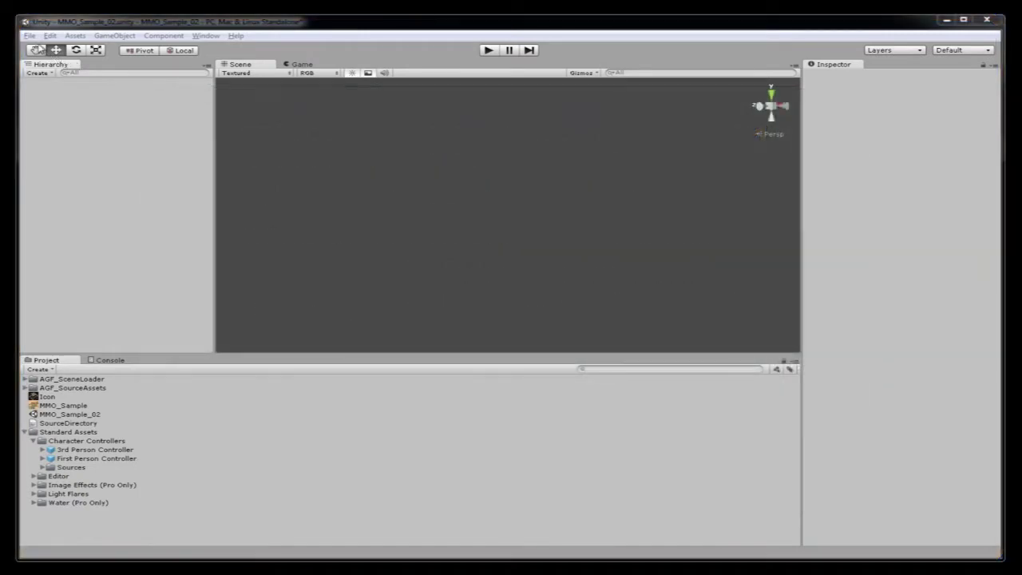
# Step: Create a new project named Demo_01 in the Documents folder without importing any packages
pyautogui.click(29, 36)
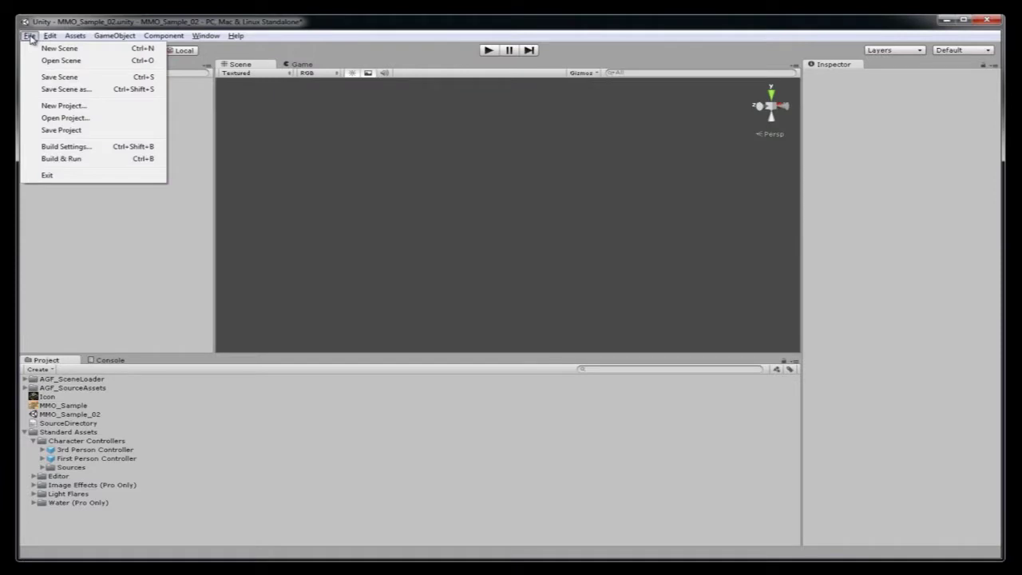
pyautogui.click(87, 108)
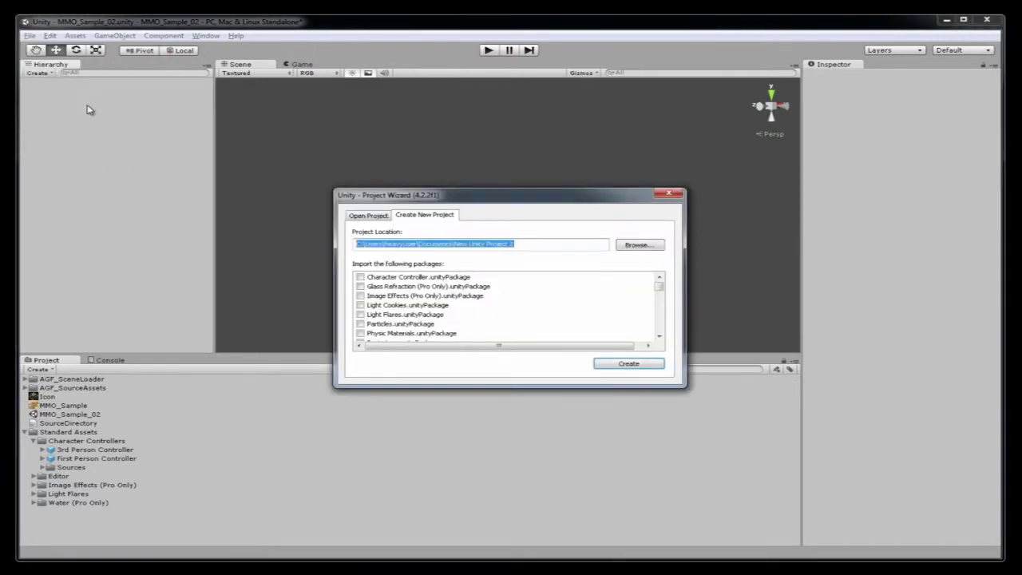
pyautogui.click(531, 245)
pyautogui.moveTo(531, 245); pyautogui.dragTo(453, 246)
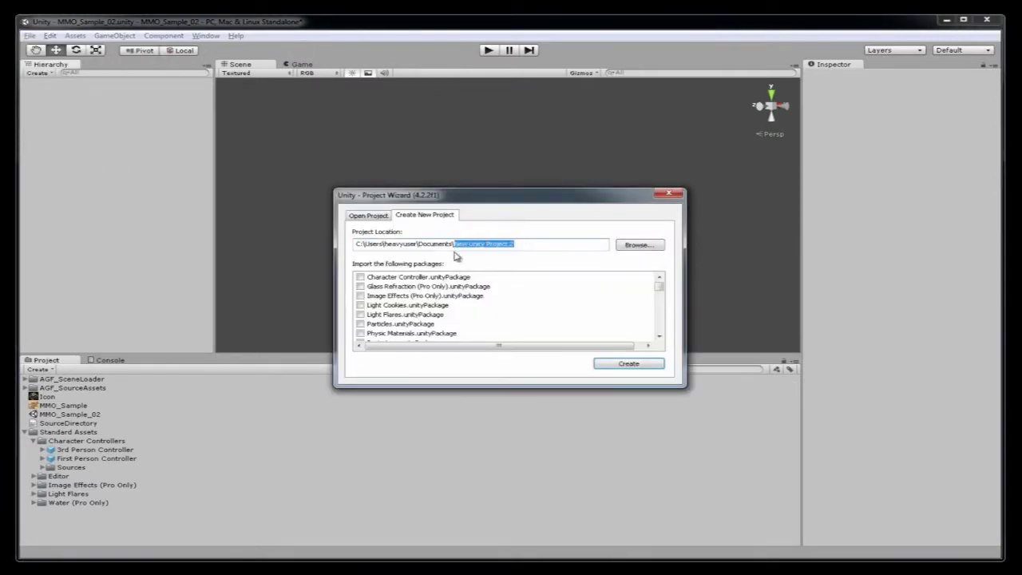
pyautogui.write('Dem')
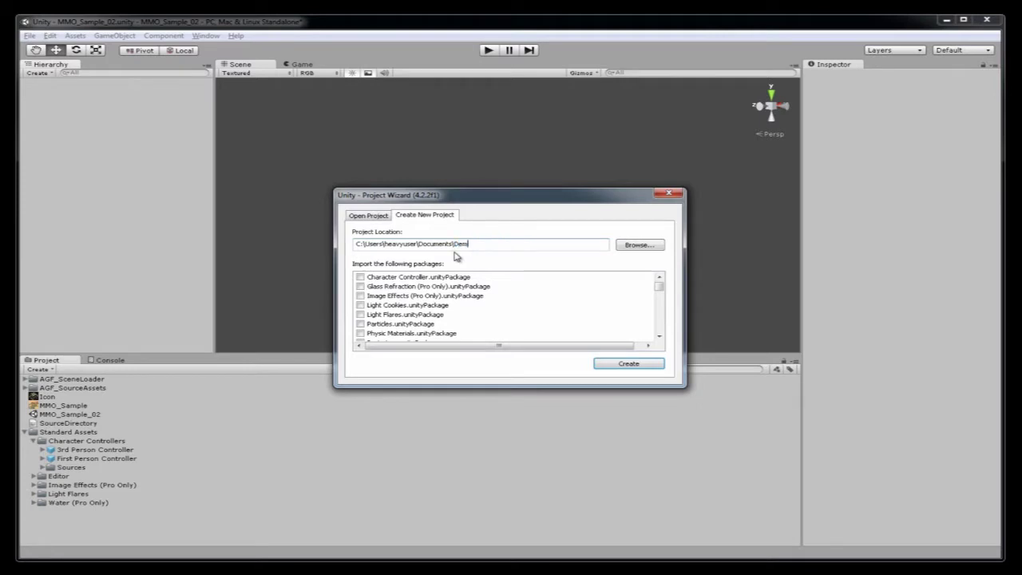
pyautogui.write('o_01')
pyautogui.click(630, 364)
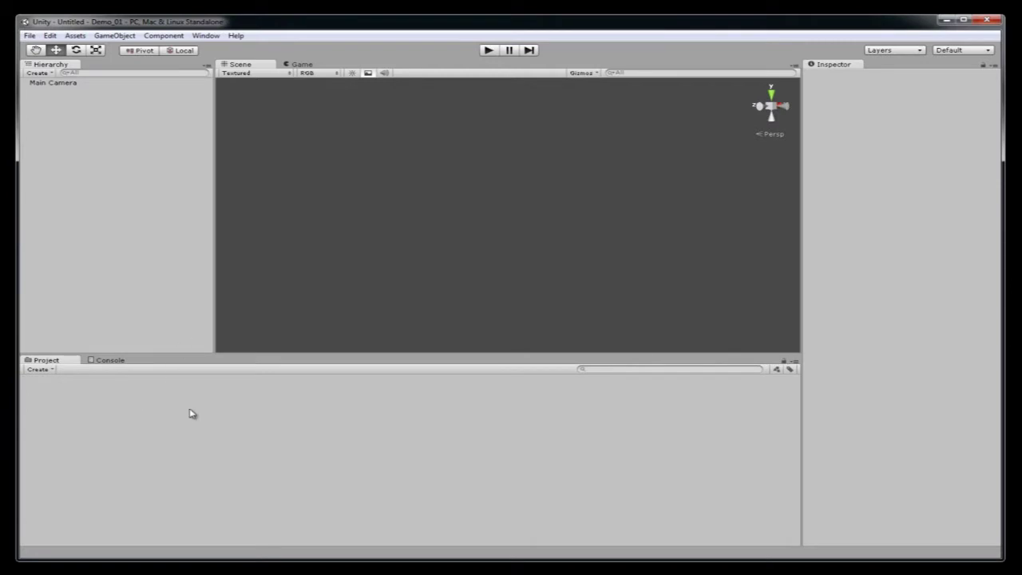
# Step: Delete the Main Camera from the new scene
pyautogui.click(110, 363)
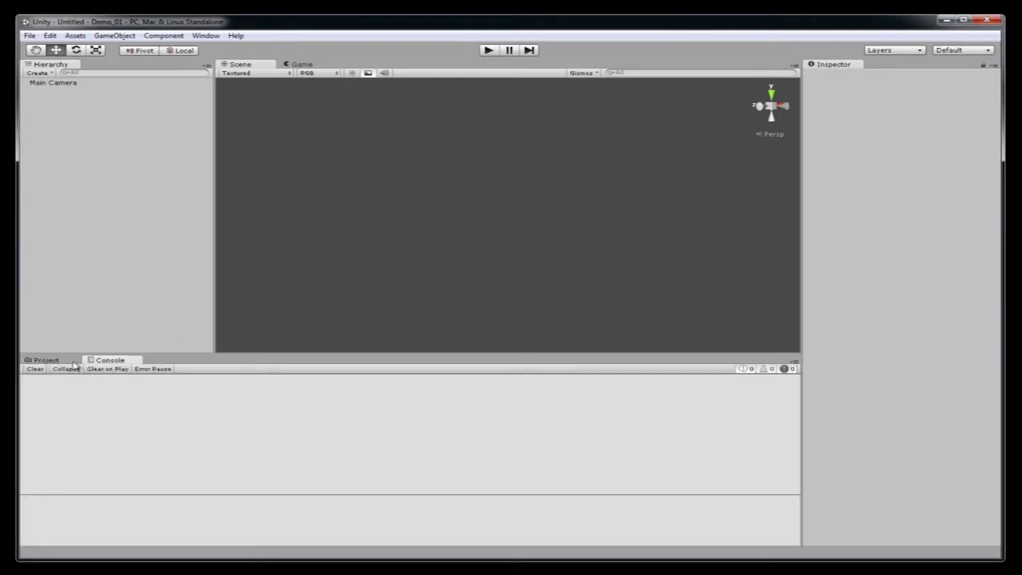
pyautogui.click(74, 364)
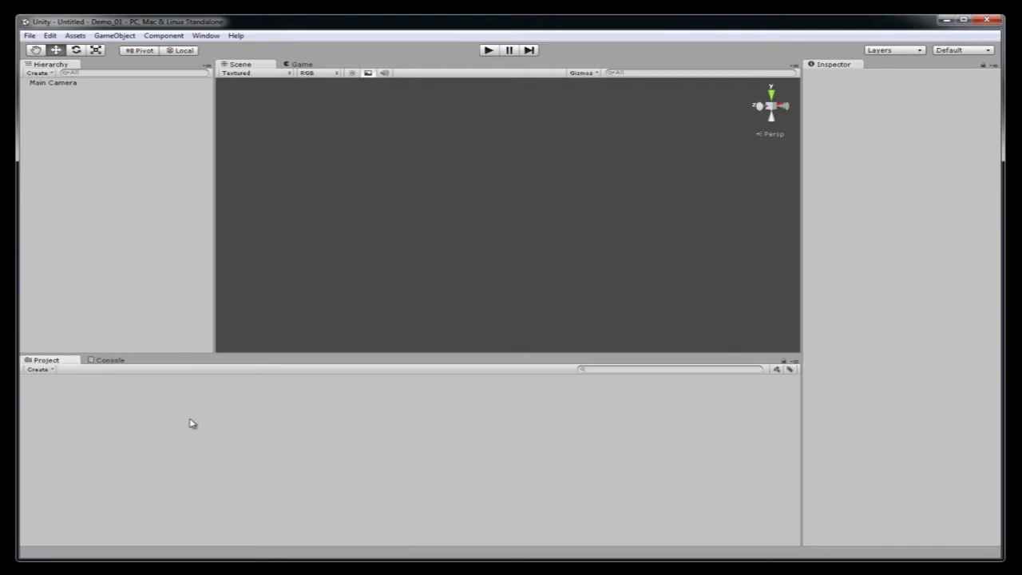
pyautogui.click(56, 84)
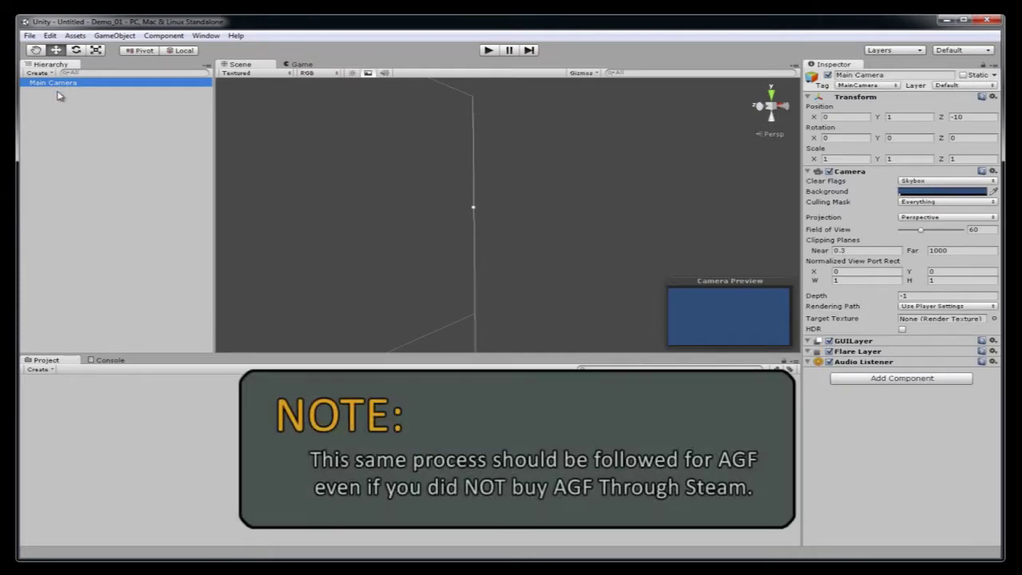
pyautogui.click(56, 96)
# Step: Start a custom package import and browse to C:\Program Files (x86)\Steam\SteamApps\common\Axis Game Factory
pyautogui.click(75, 36)
pyautogui.moveTo(120, 113)
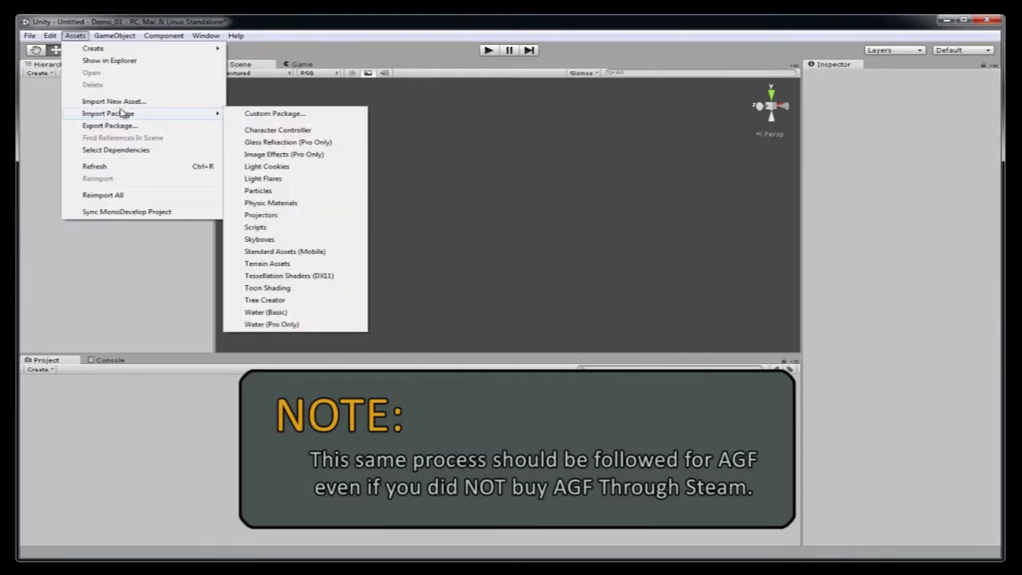
pyautogui.click(267, 114)
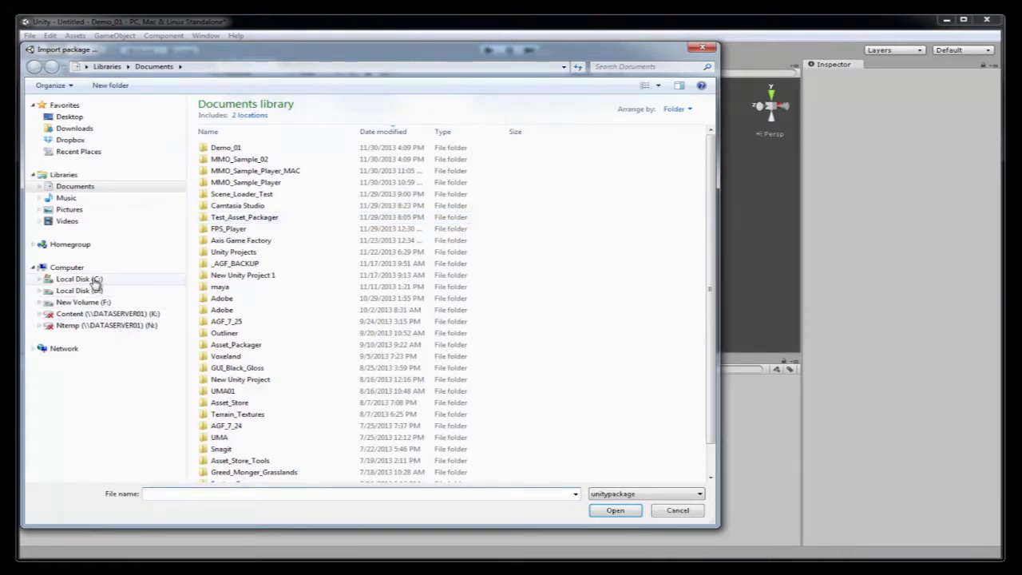
pyautogui.click(80, 279)
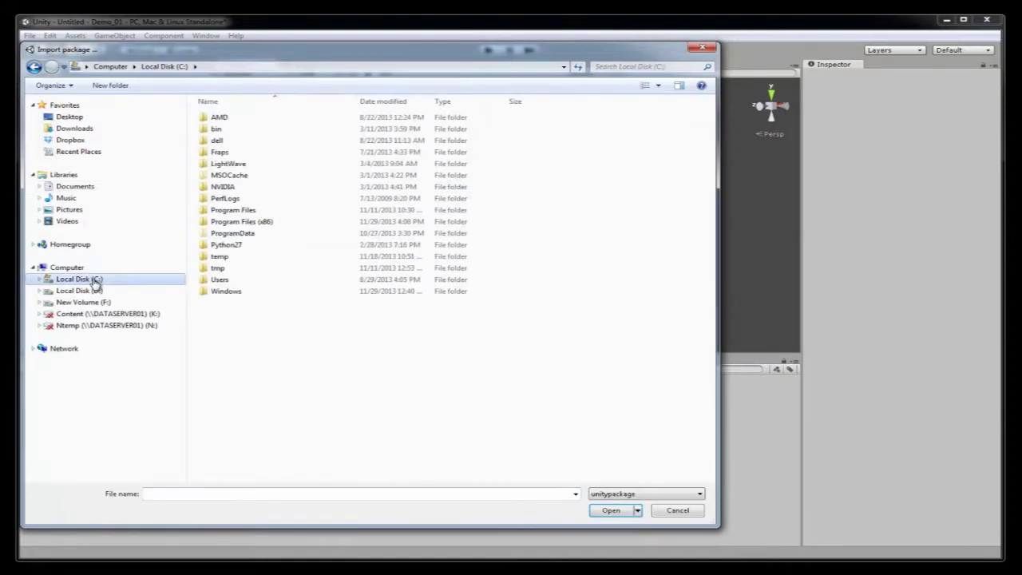
pyautogui.doubleClick(259, 222)
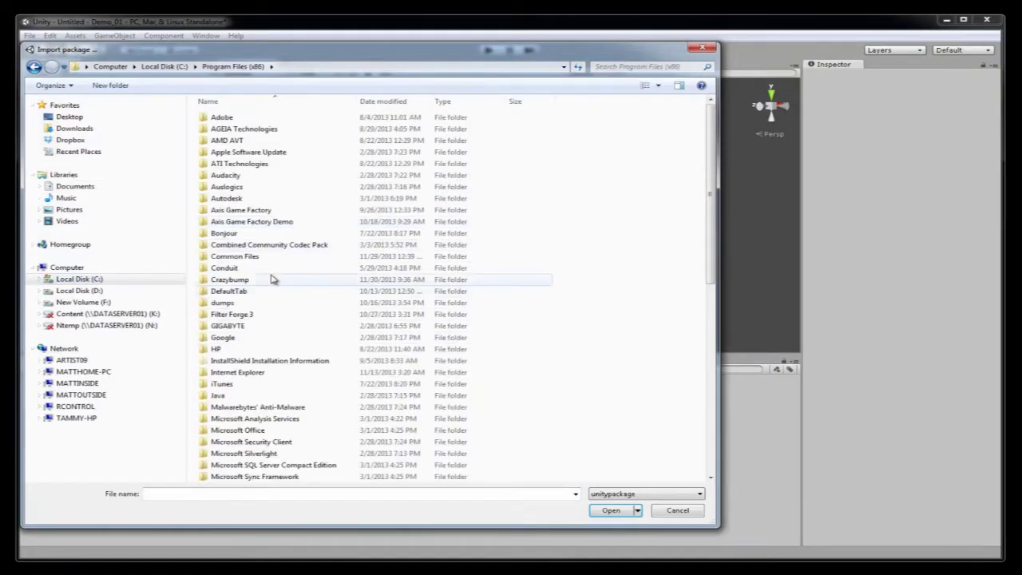
pyautogui.scroll(-7, 271, 280)
pyautogui.scroll(-5, 271, 288)
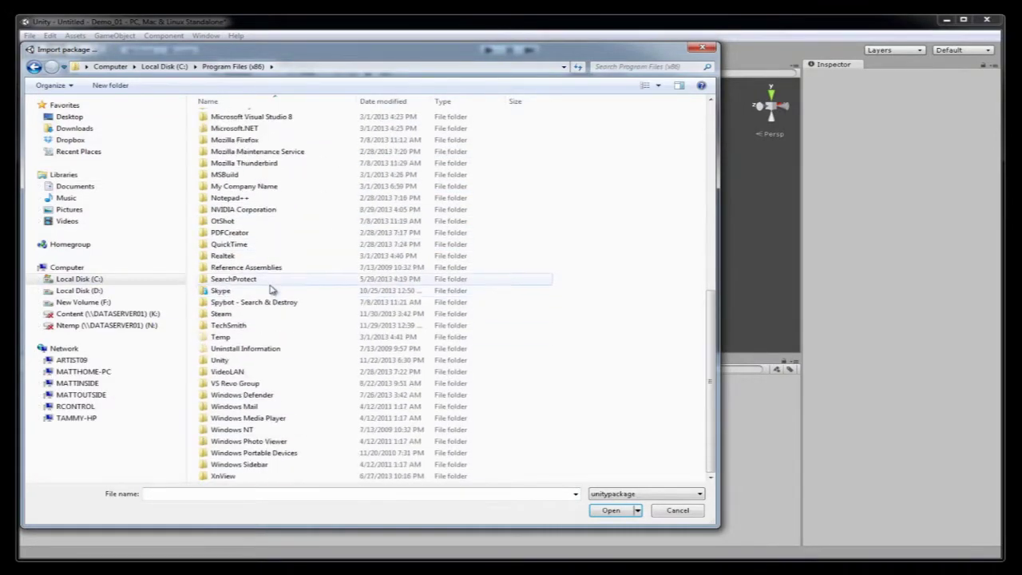
pyautogui.doubleClick(222, 314)
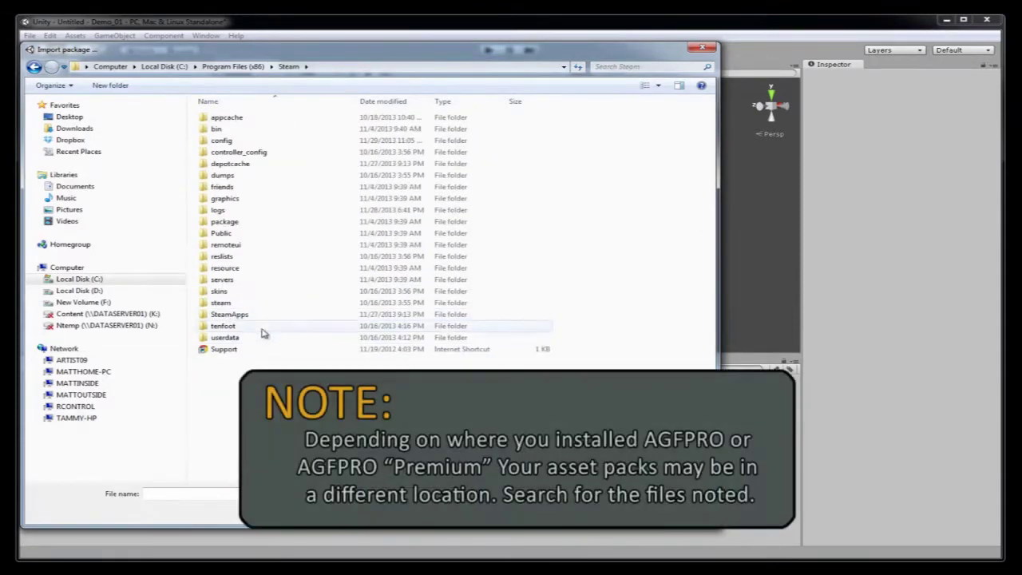
pyautogui.doubleClick(246, 318)
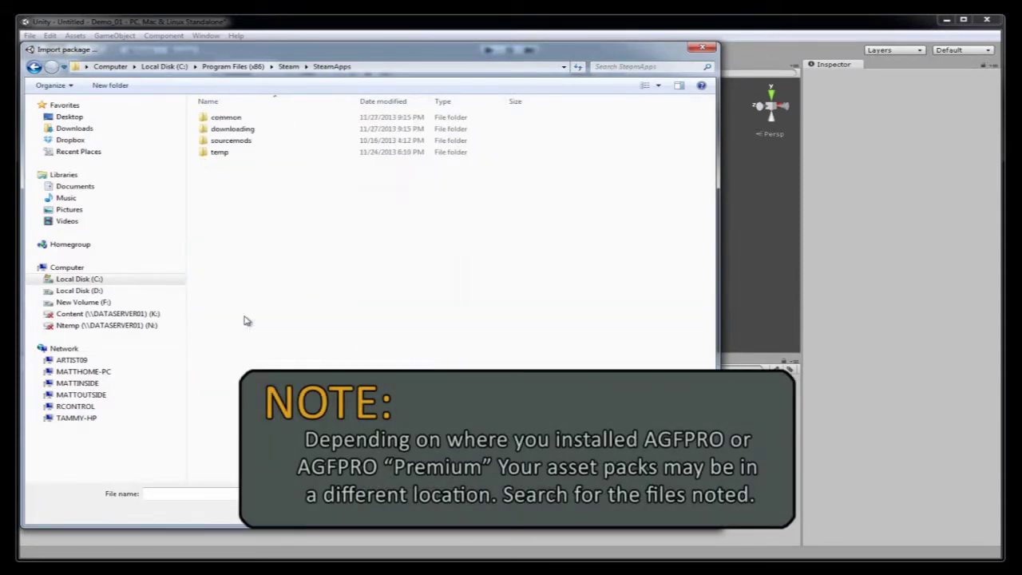
pyautogui.doubleClick(228, 118)
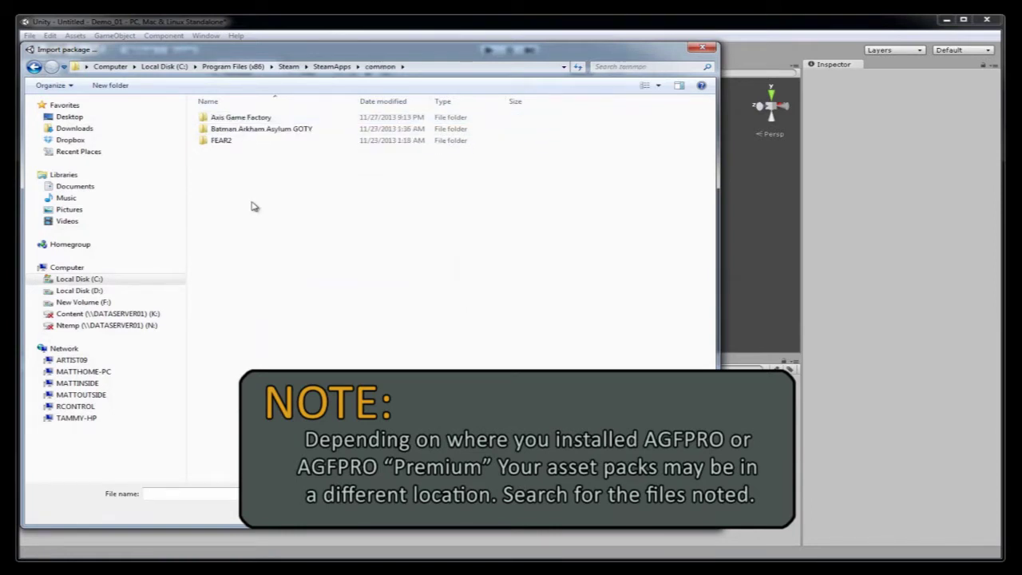
pyautogui.doubleClick(248, 118)
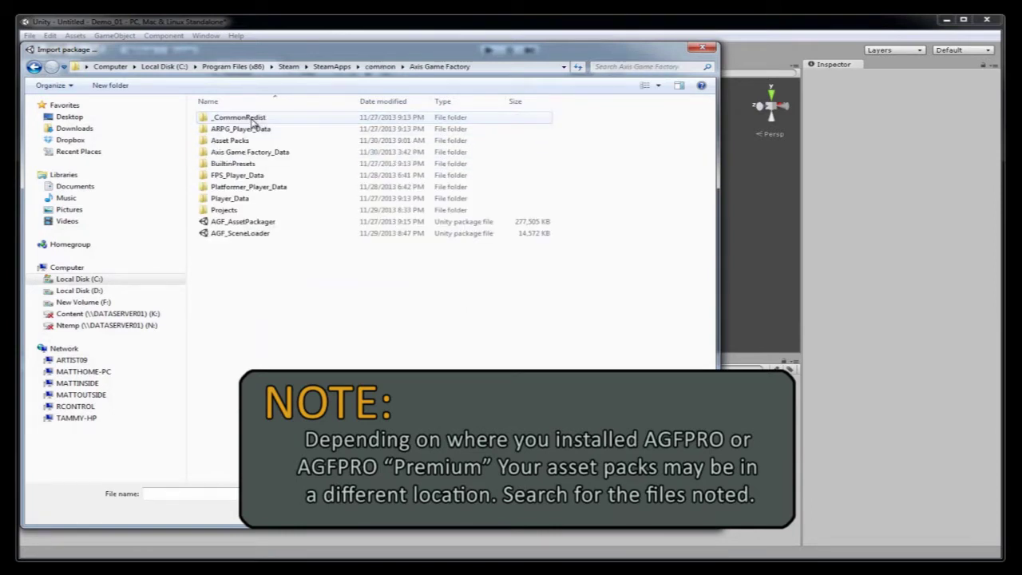
# Step: Open the AGF_SceneLoader package and import all of its items into the project
pyautogui.click(259, 222)
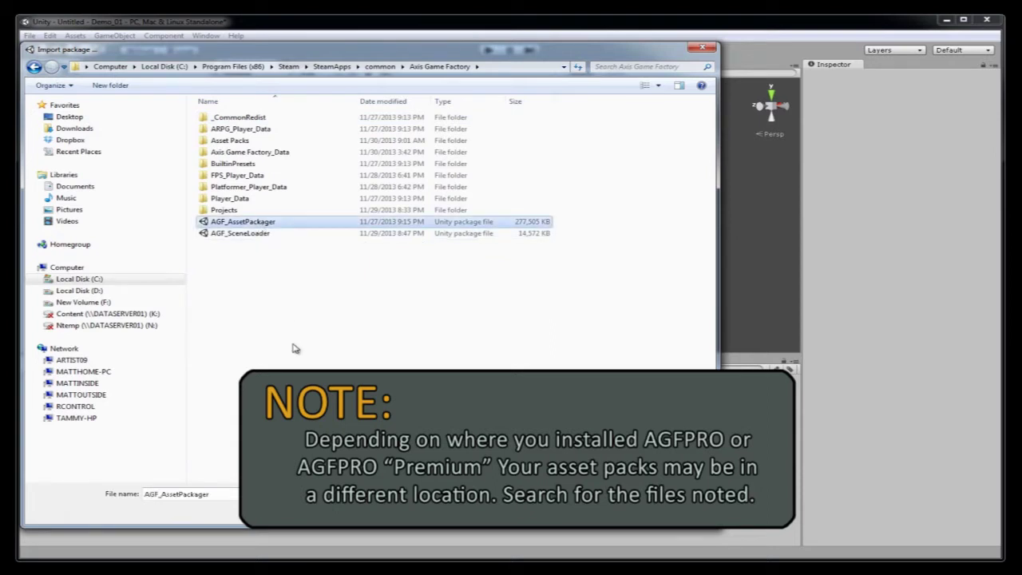
pyautogui.click(270, 234)
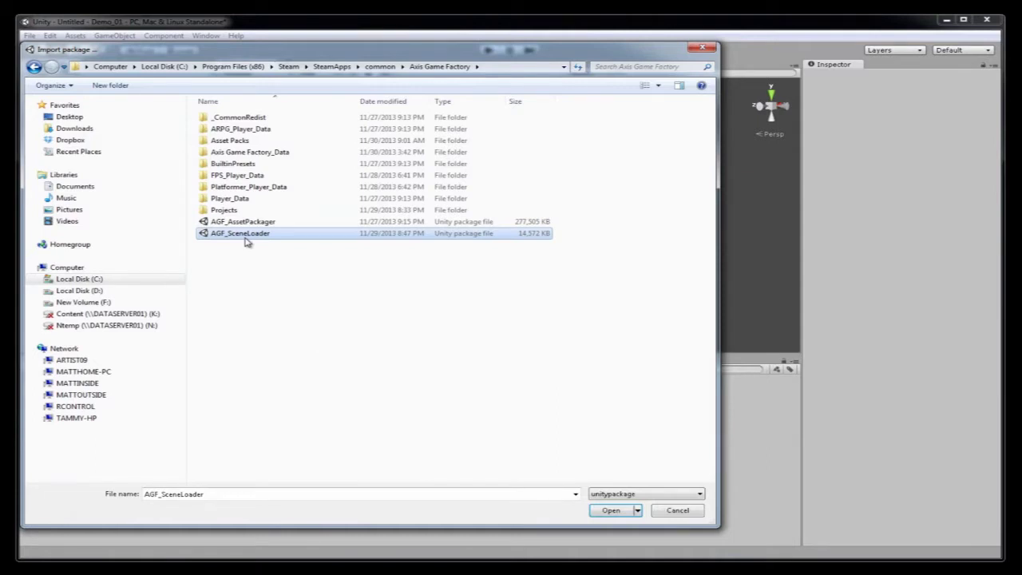
pyautogui.click(611, 510)
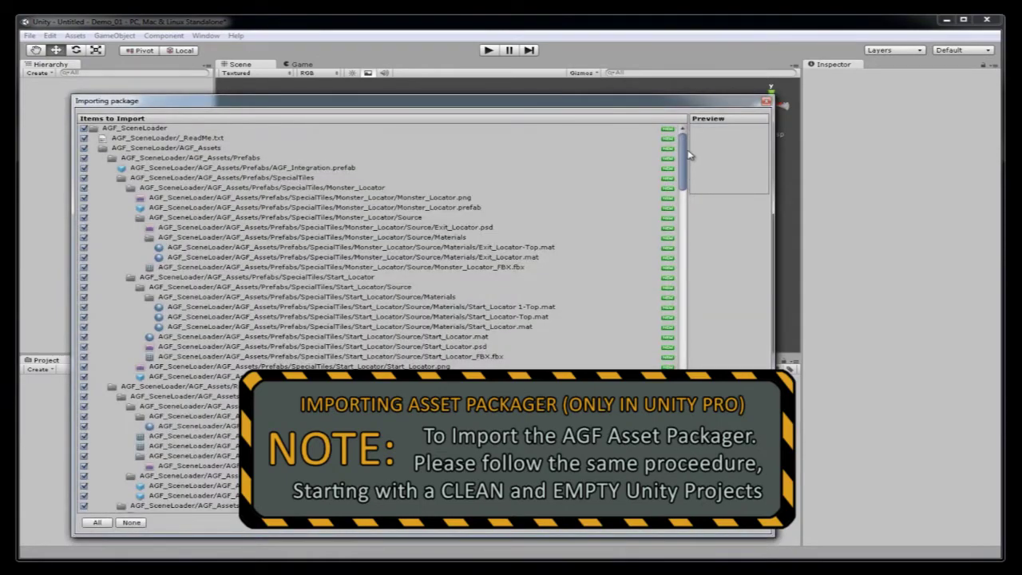
pyautogui.scroll(-1, 687, 180)
pyautogui.scroll(-15, 687, 180)
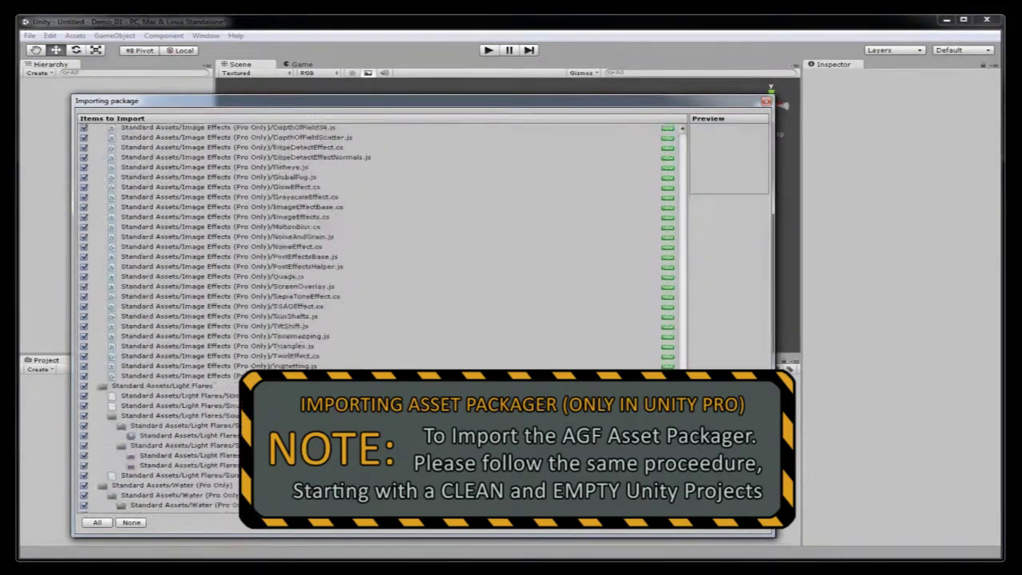
pyautogui.scroll(5, 384, 240)
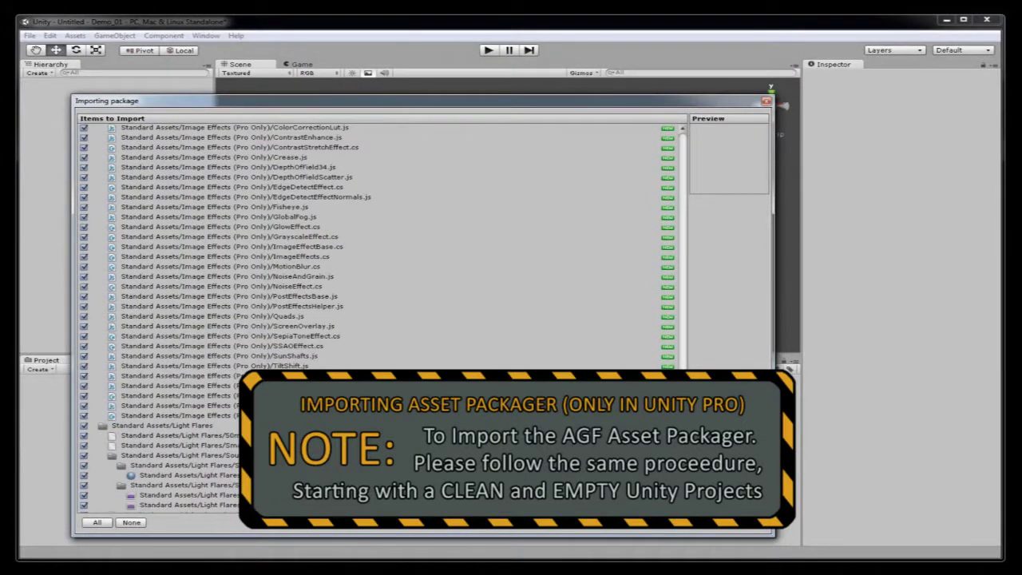
pyautogui.click(749, 532)
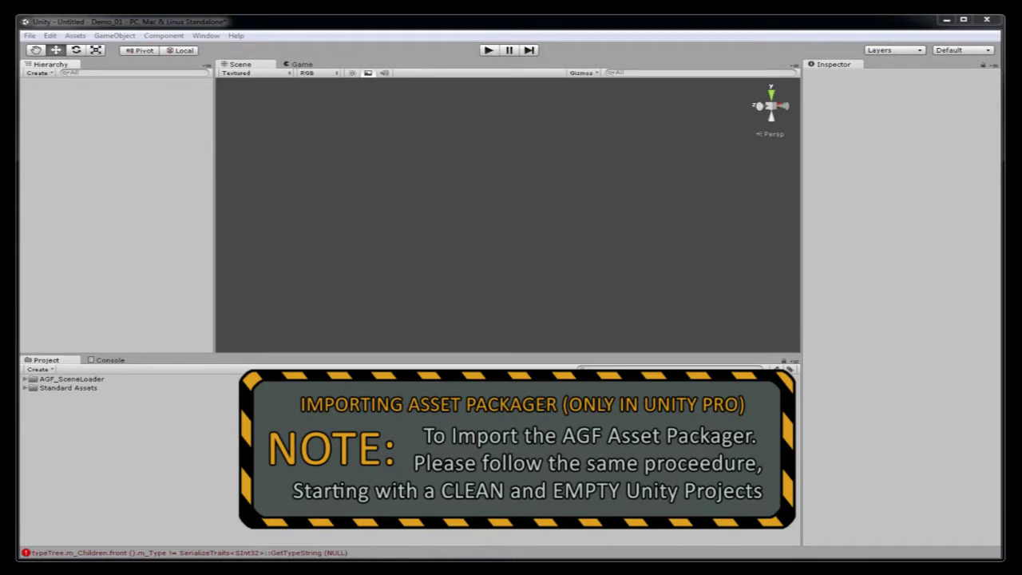
# Step: Read the _ReadMe file in the AGF_SceneLoader folder
pyautogui.click(24, 379)
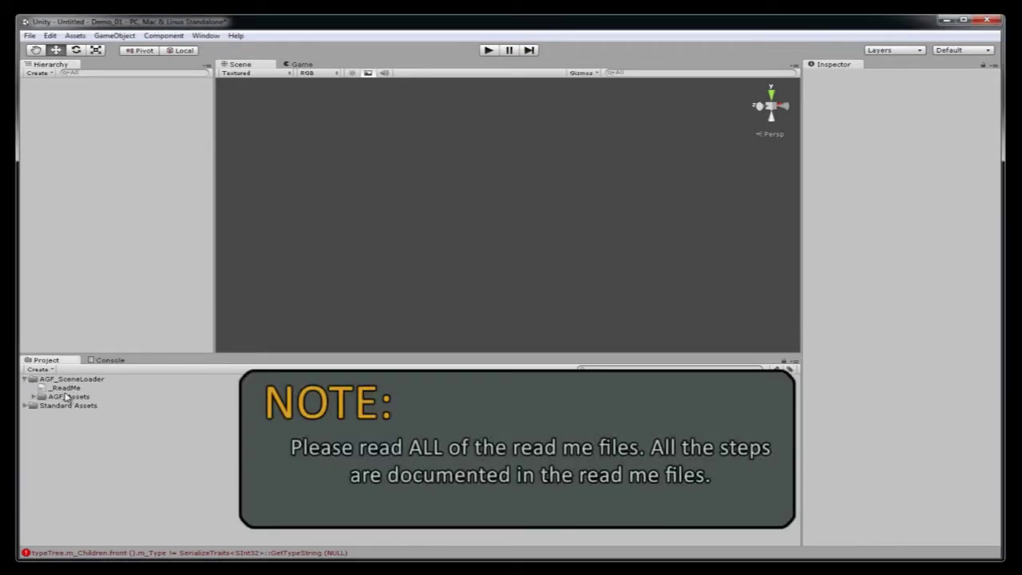
pyautogui.click(67, 389)
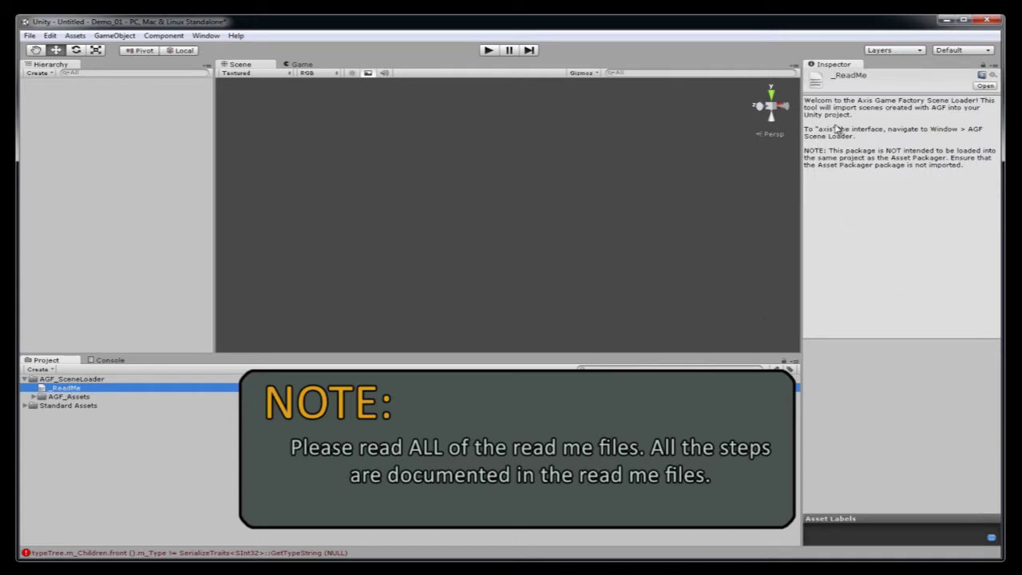
pyautogui.click(845, 108)
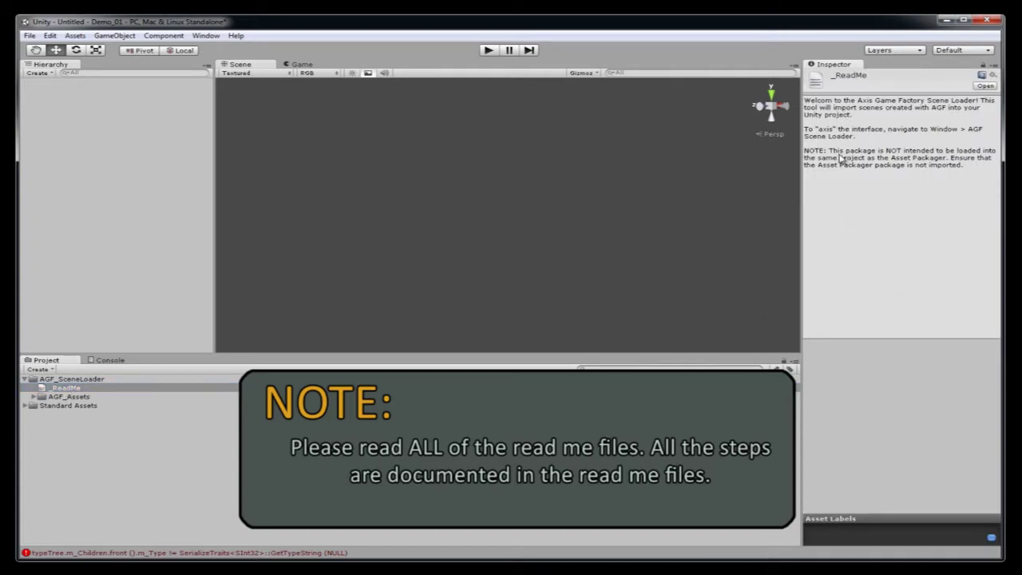
# Step: Examine the AGF_Assets subfolders, including Scripts, and the contents of the Standard Assets folder
pyautogui.click(32, 397)
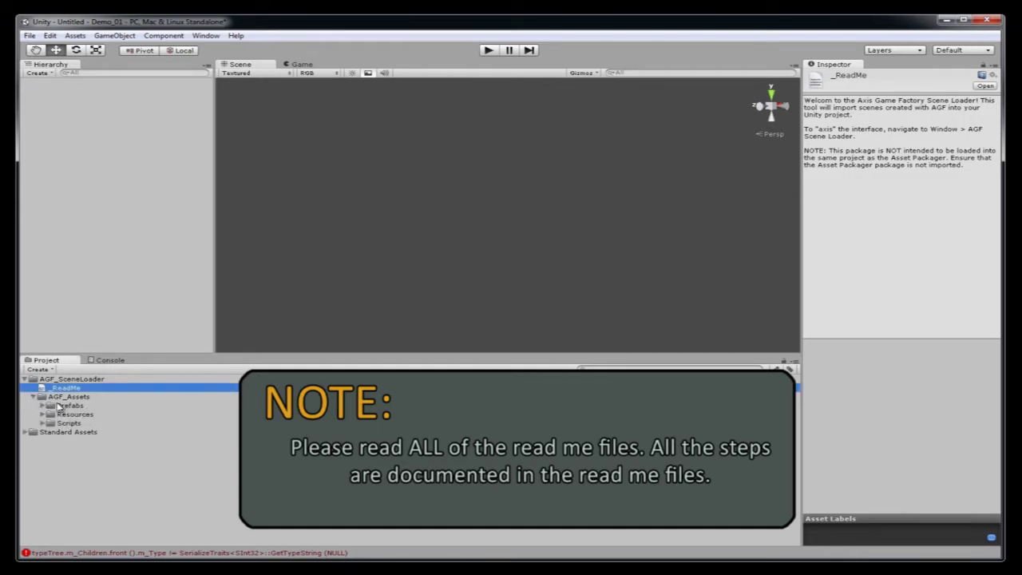
pyautogui.click(60, 414)
pyautogui.click(65, 424)
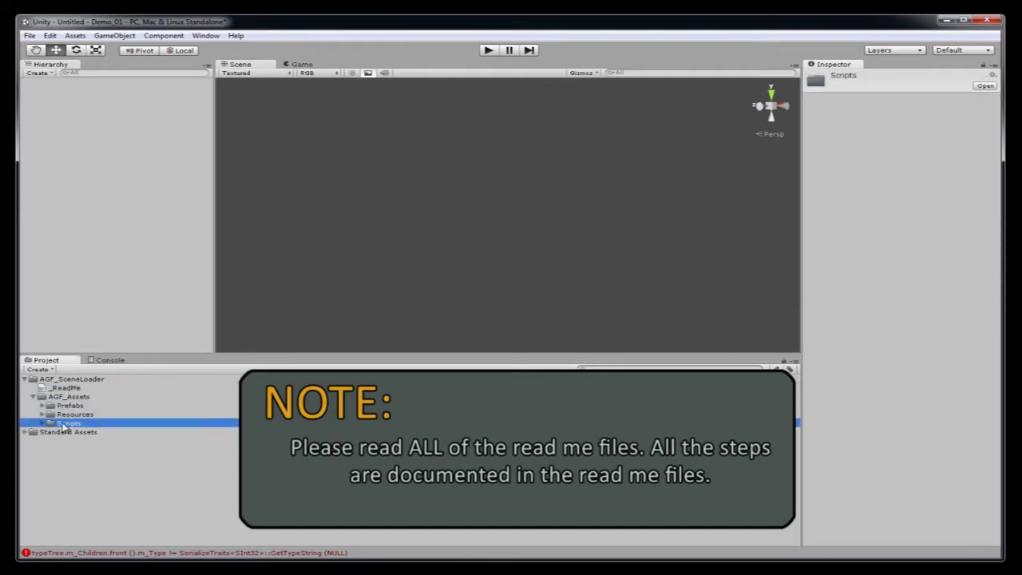
pyautogui.click(42, 424)
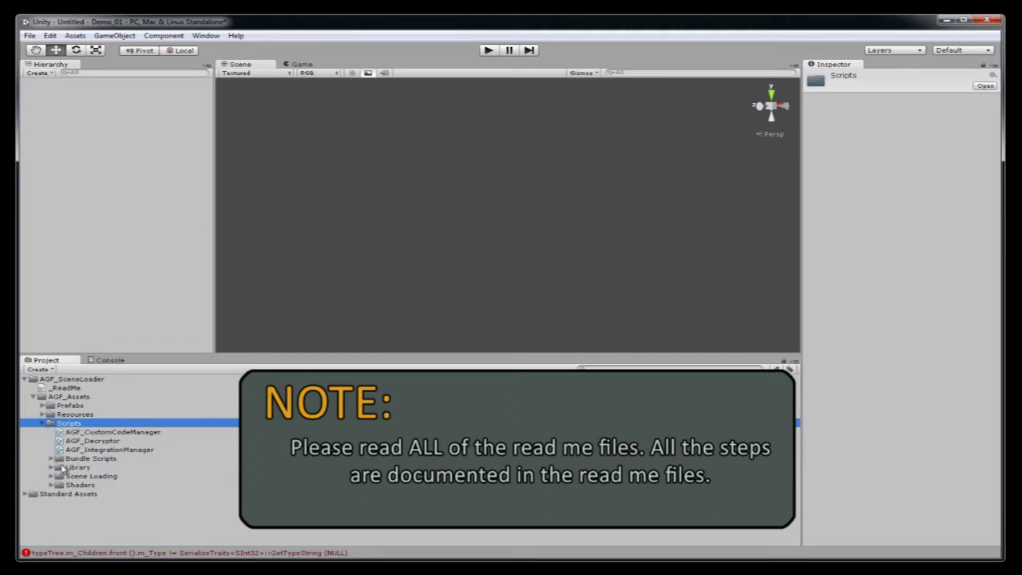
pyautogui.click(42, 424)
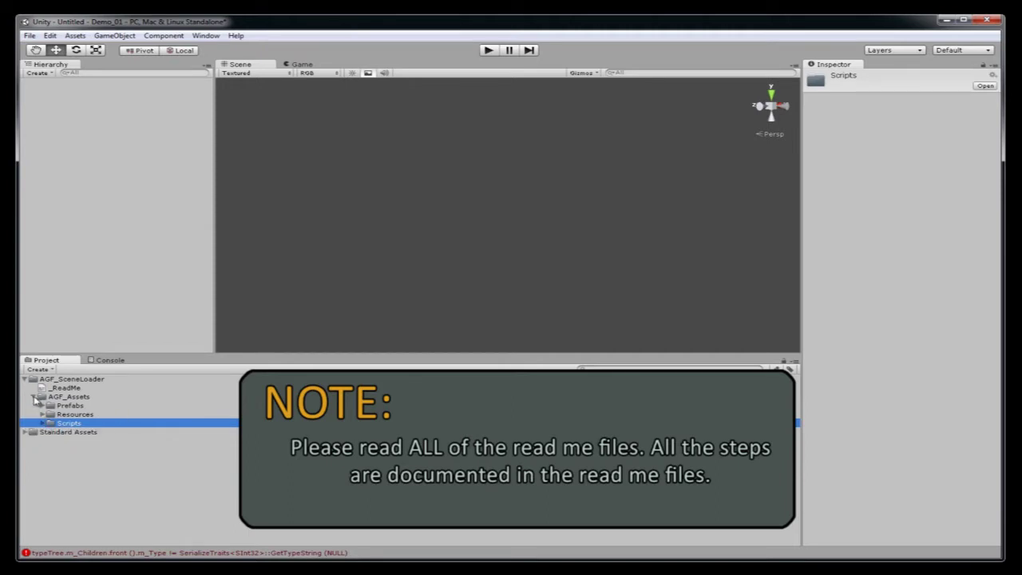
pyautogui.click(32, 396)
pyautogui.click(25, 406)
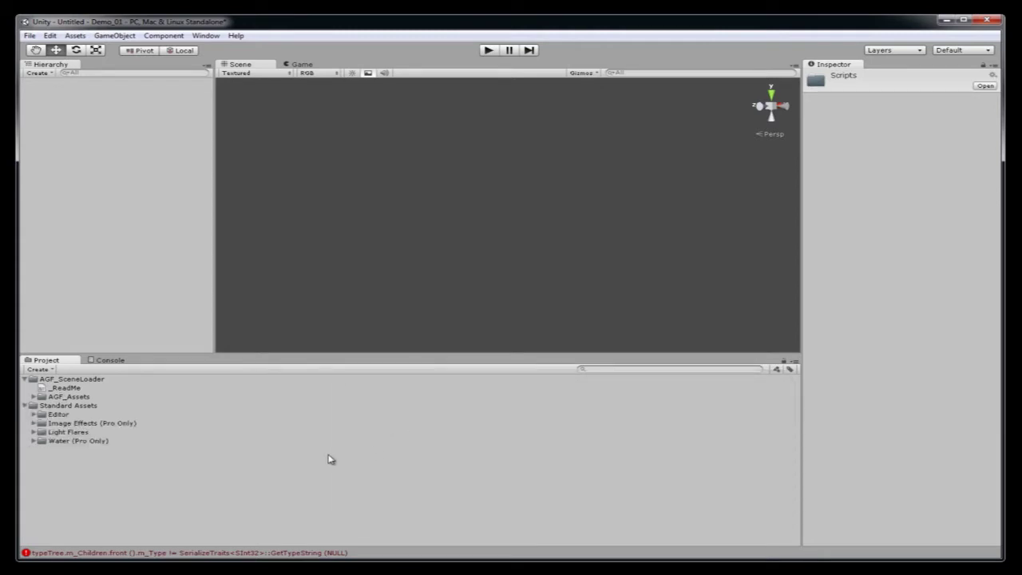
# Step: Import the complete Character Controller standard package into the project
pyautogui.click(75, 36)
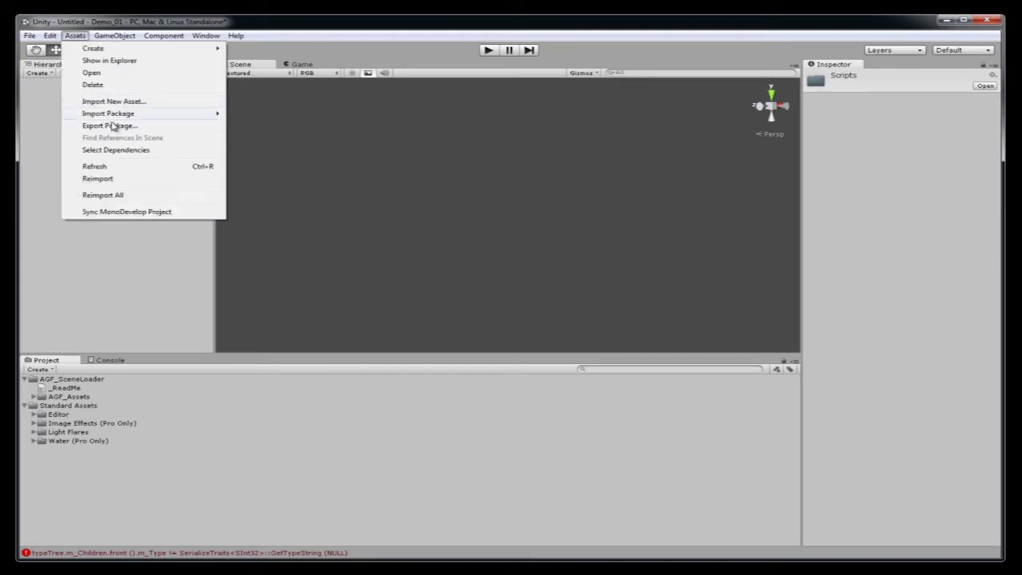
pyautogui.moveTo(115, 120)
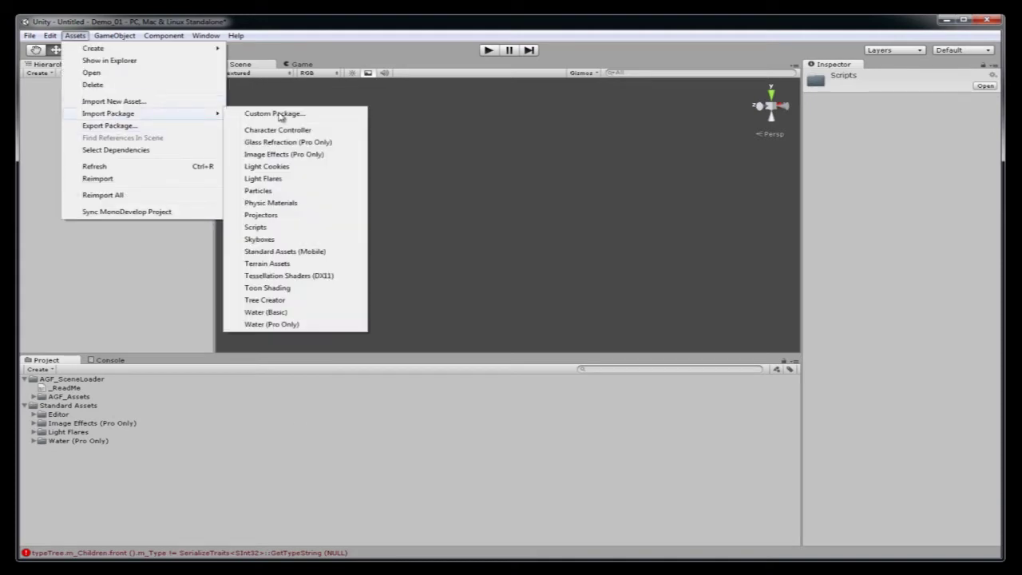
pyautogui.click(322, 132)
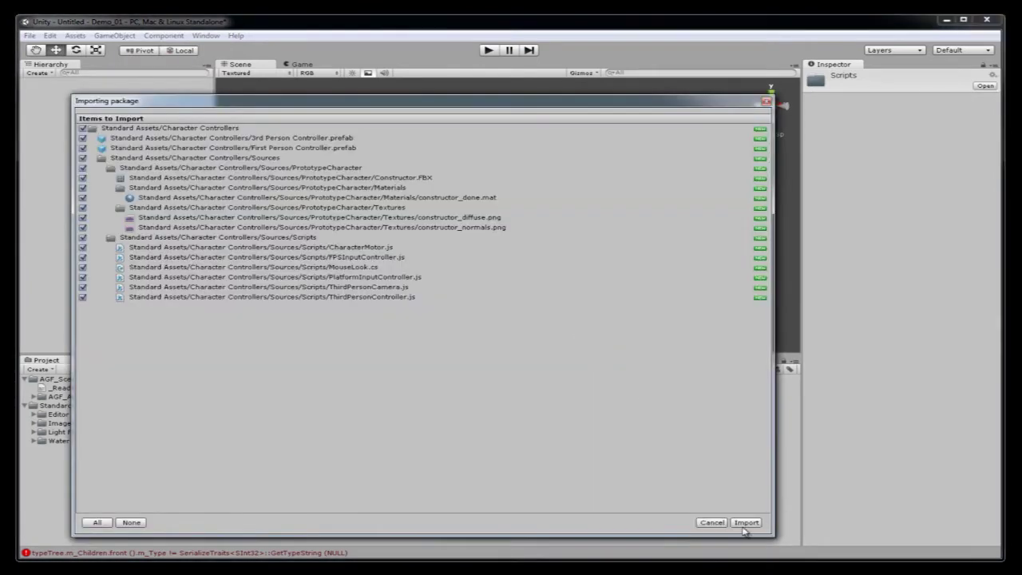
pyautogui.click(746, 524)
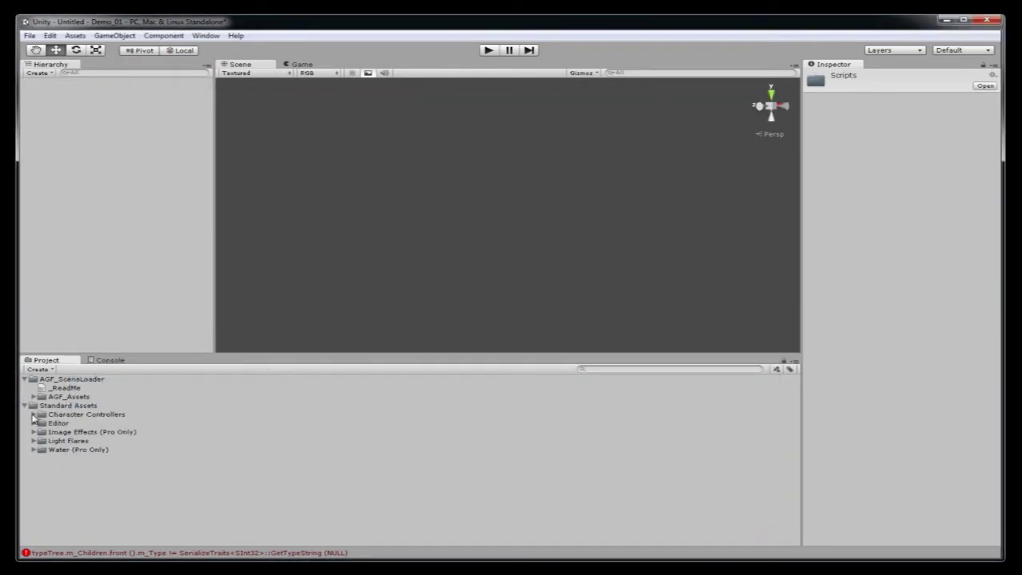
# Step: Add the First Person Controller prefab from the Character Controllers folder to the scene hierarchy and select its Main Camera child
pyautogui.click(33, 414)
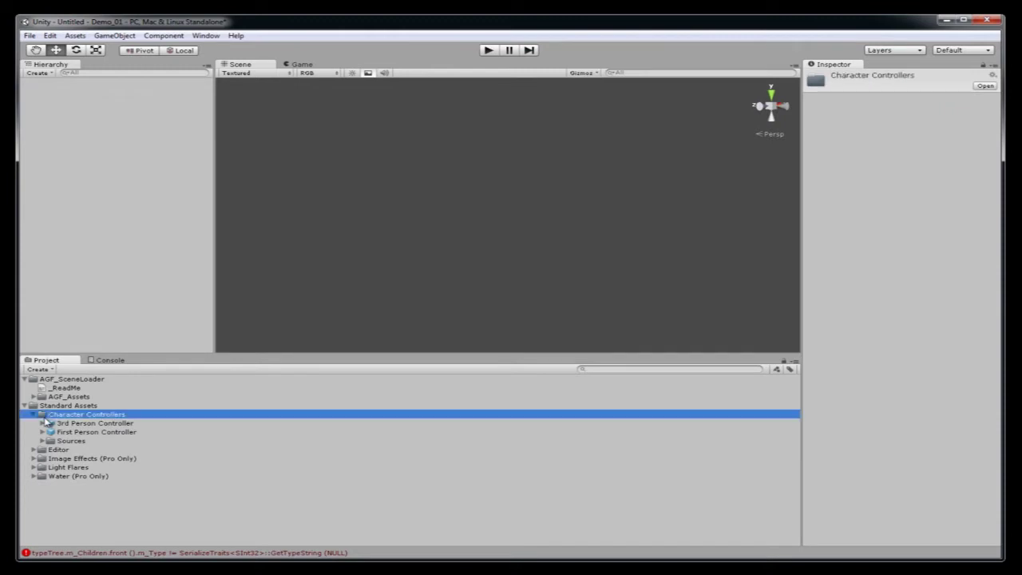
pyautogui.click(72, 432)
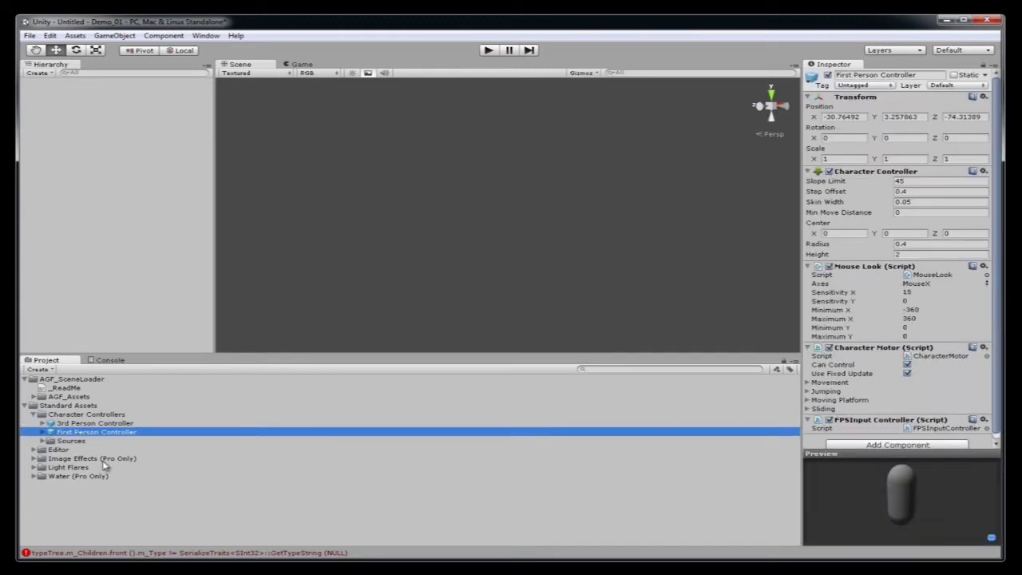
pyautogui.moveTo(93, 433); pyautogui.dragTo(90, 134)
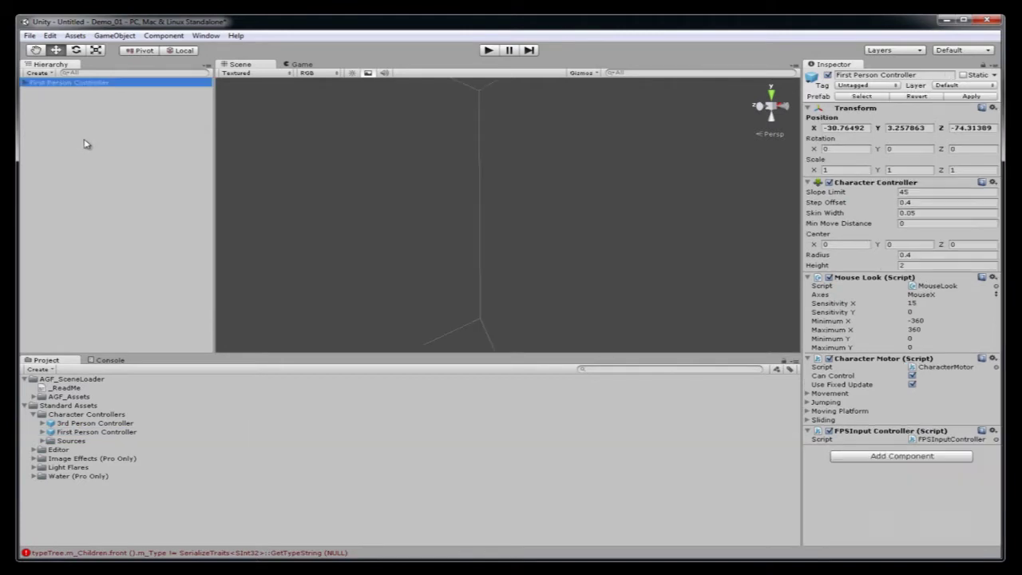
pyautogui.click(25, 83)
pyautogui.click(62, 92)
pyautogui.click(64, 101)
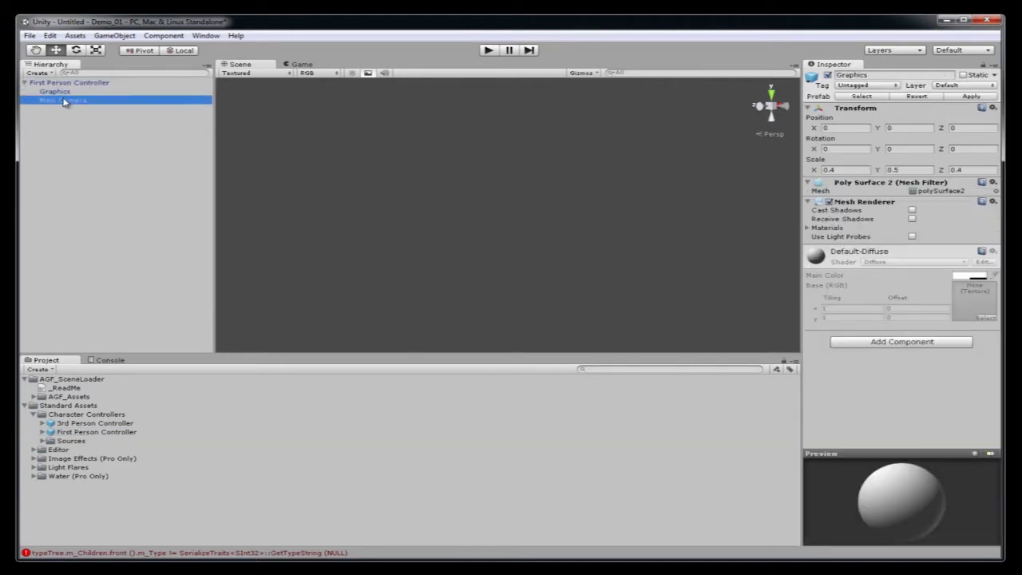
# Step: Set the AGF Scene Loader's source directory to the Steam install folder C:/Program Files (x86)/Steam/SteamApps/common/Axis Game Factory
pyautogui.click(206, 36)
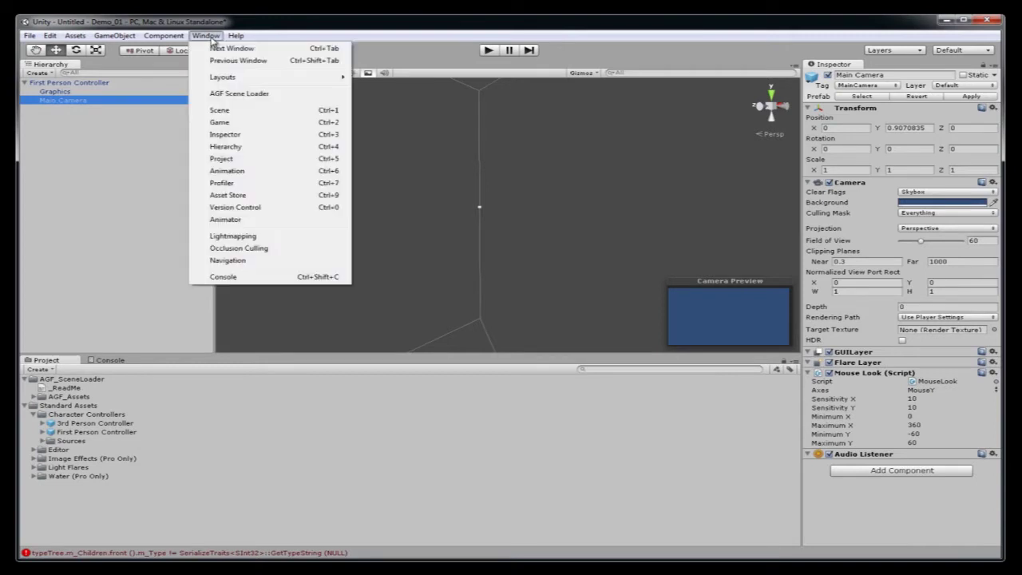
pyautogui.click(245, 94)
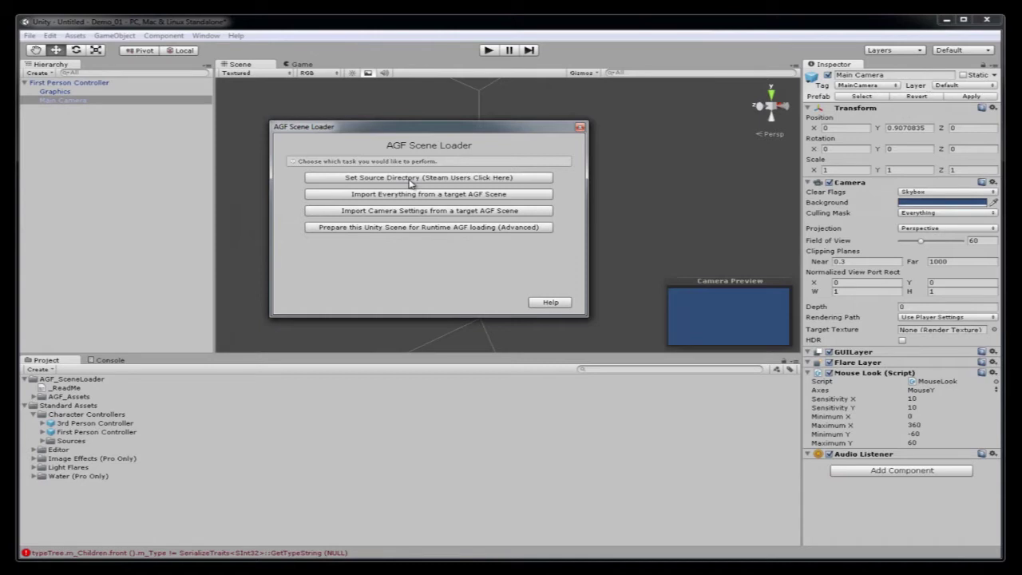
pyautogui.click(409, 178)
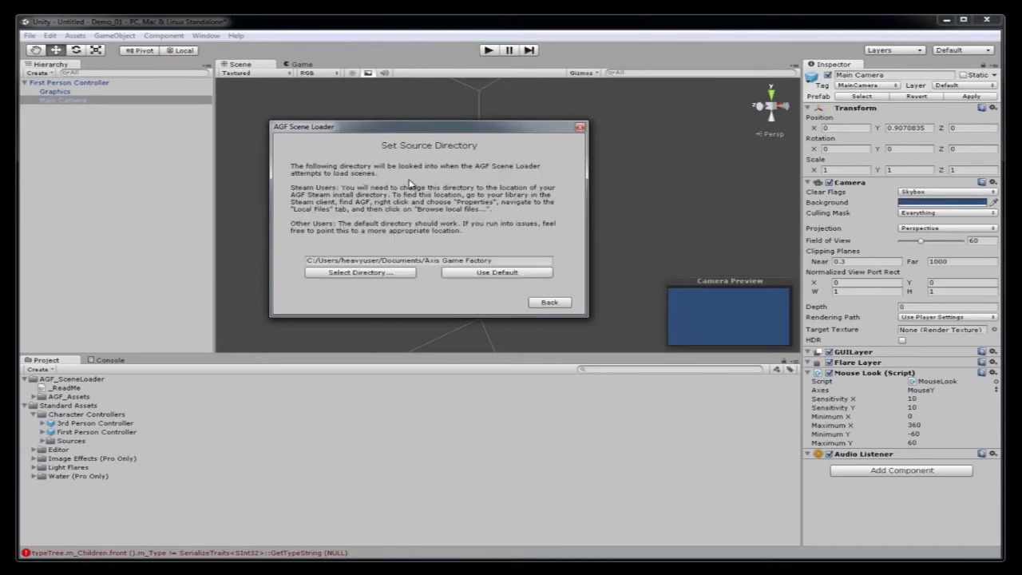
pyautogui.click(382, 275)
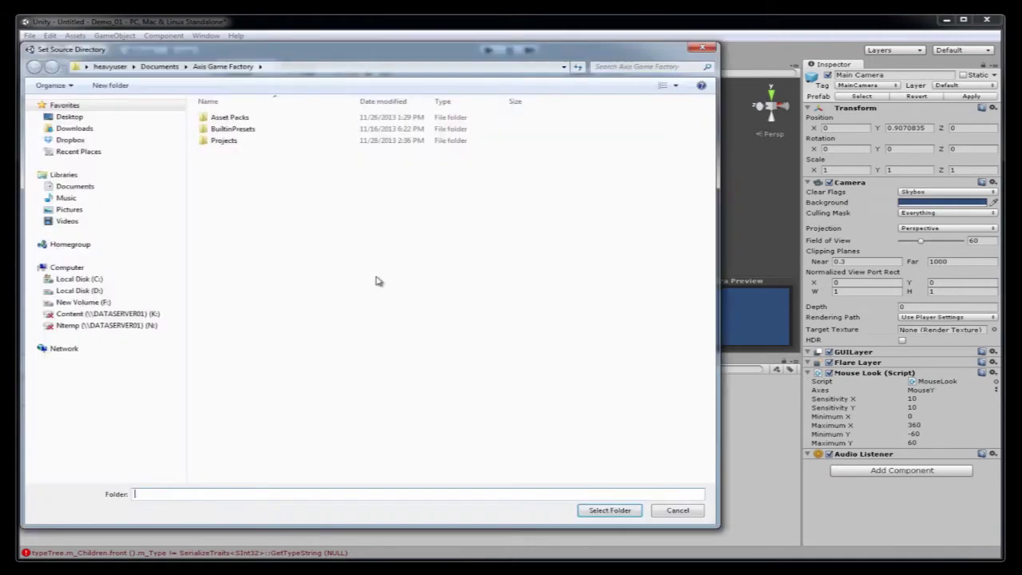
pyautogui.click(91, 284)
pyautogui.doubleClick(256, 224)
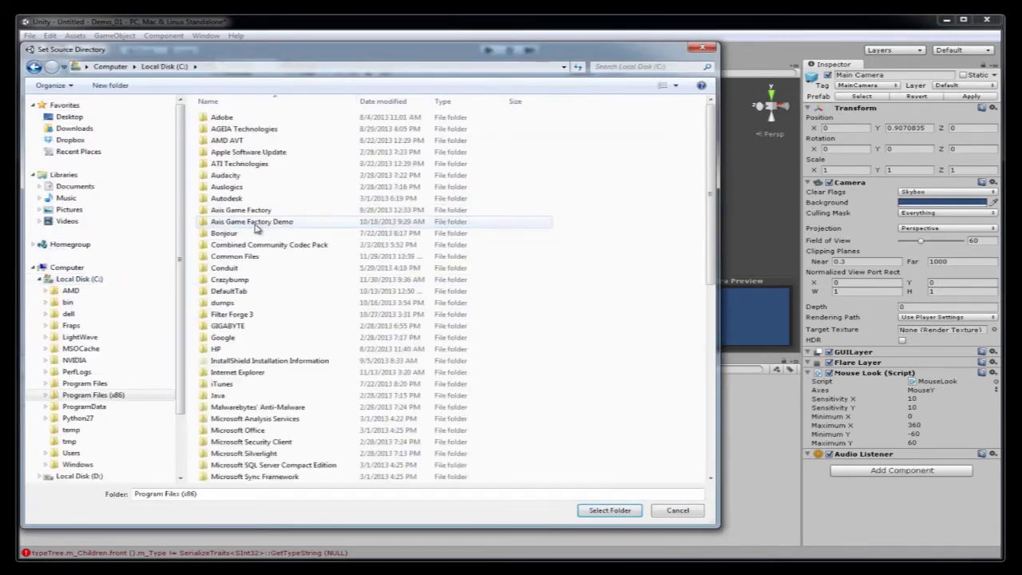
pyautogui.scroll(-10, 302, 324)
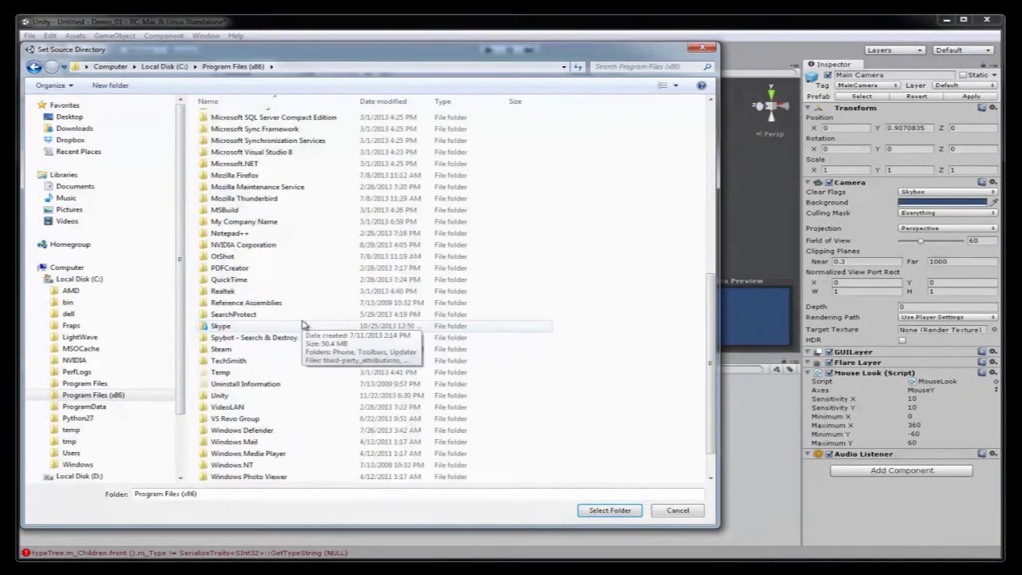
pyautogui.scroll(-1, 303, 325)
pyautogui.click(229, 317)
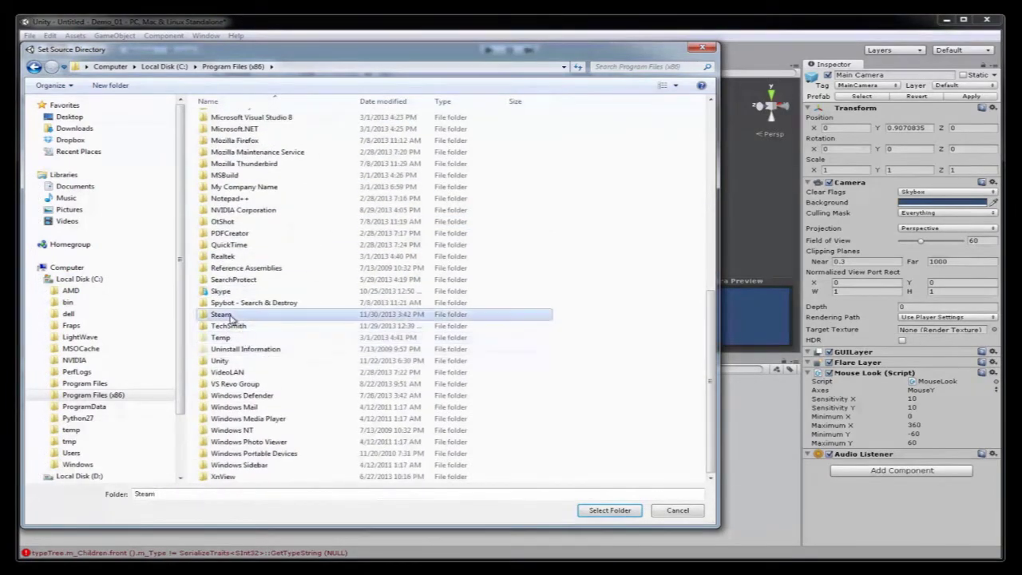
pyautogui.doubleClick(229, 317)
pyautogui.doubleClick(236, 316)
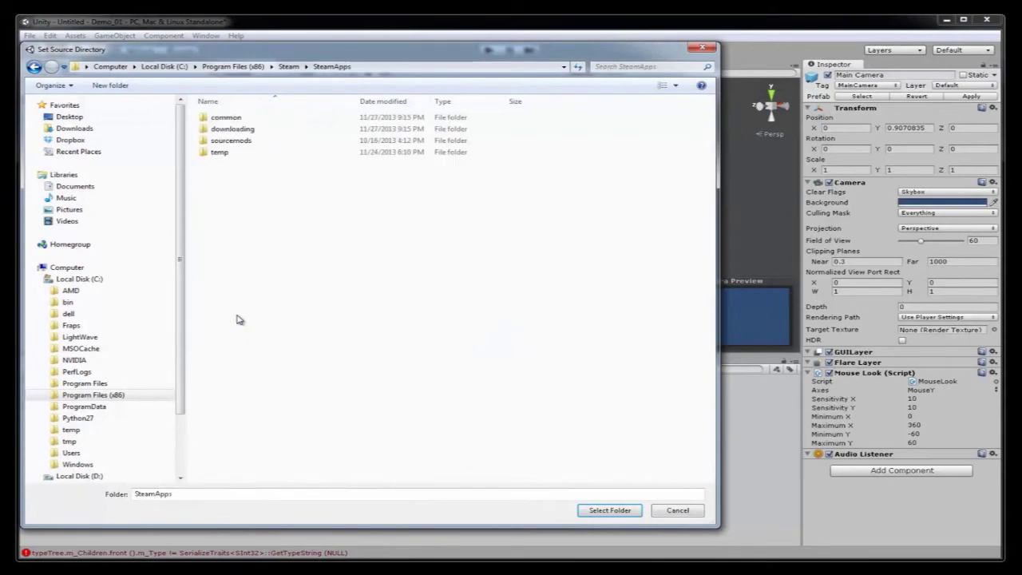
pyautogui.doubleClick(248, 119)
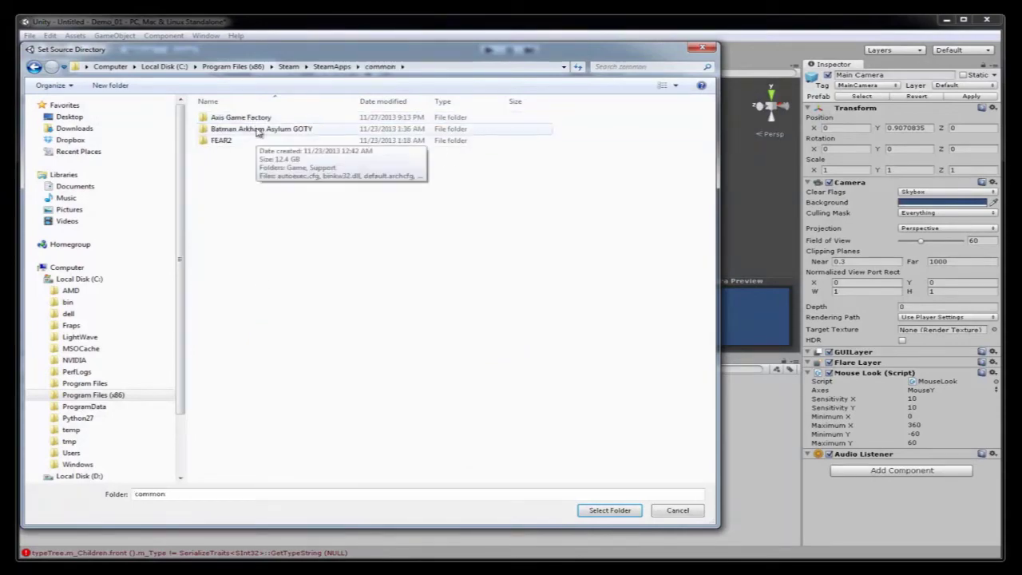
pyautogui.doubleClick(256, 119)
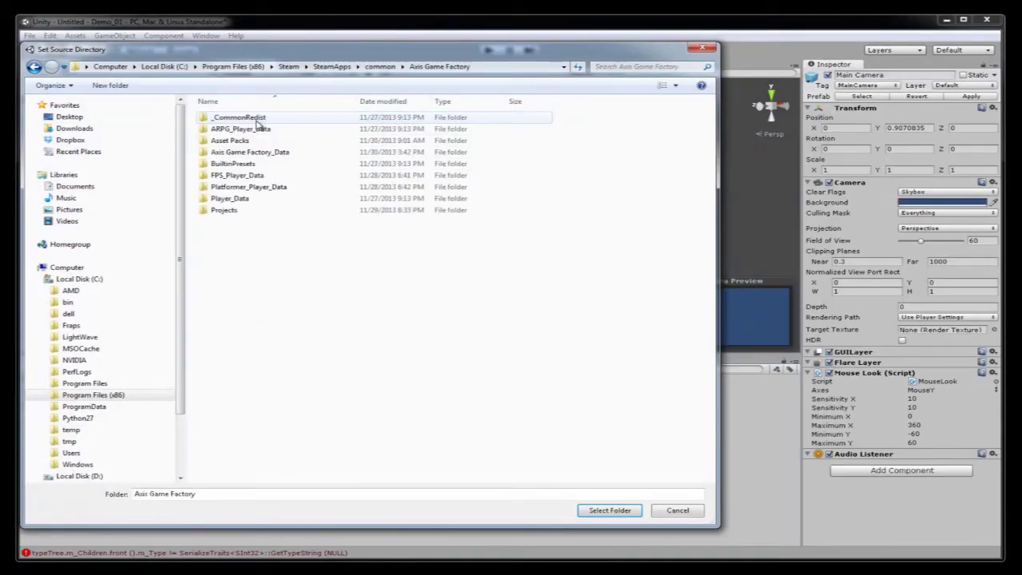
pyautogui.click(607, 511)
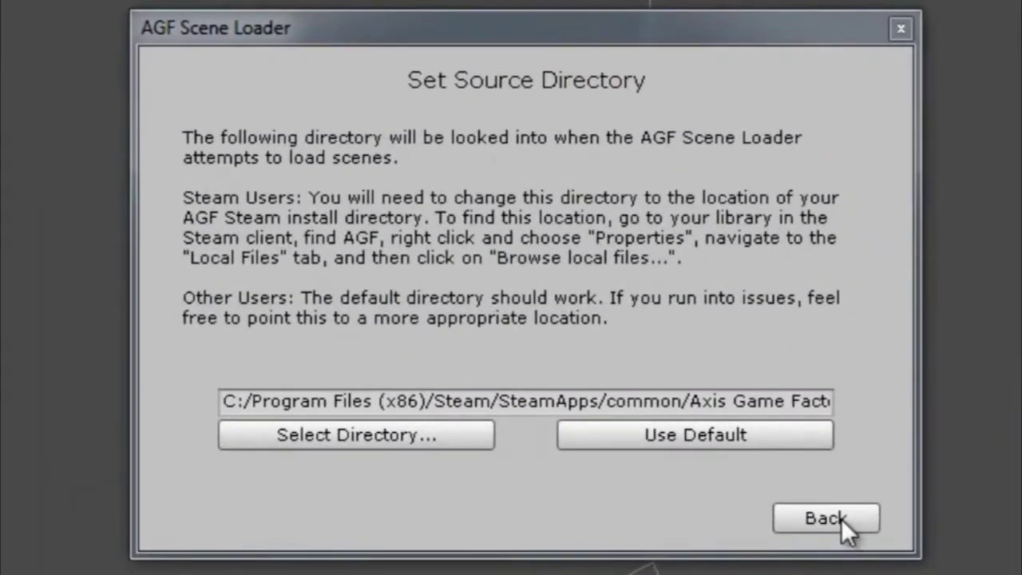
pyautogui.click(841, 518)
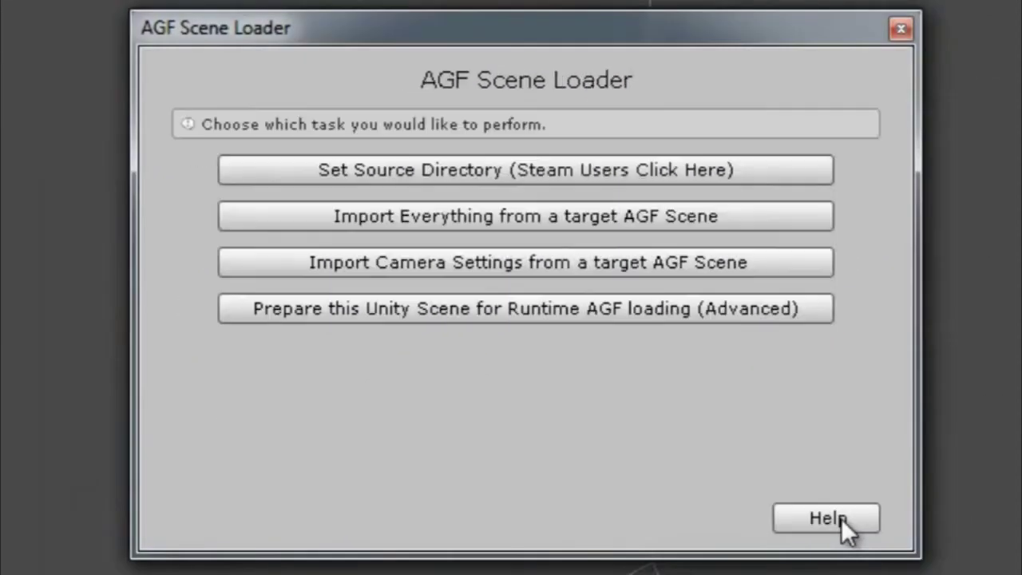
# Step: For importing everything from an AGF scene, instantiate the integration prefab and configure Main Camera as its camera
pyautogui.click(470, 219)
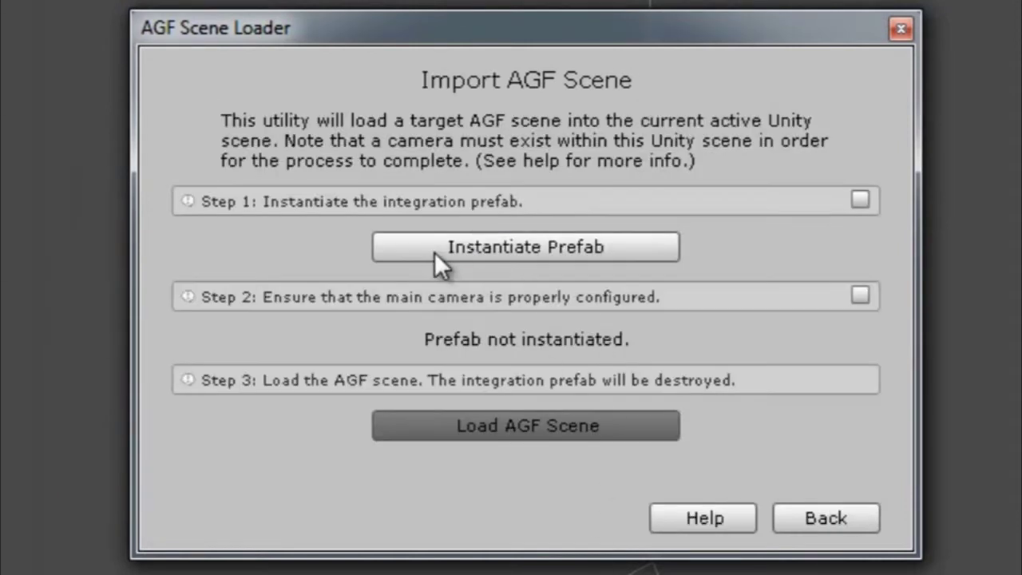
pyautogui.click(480, 251)
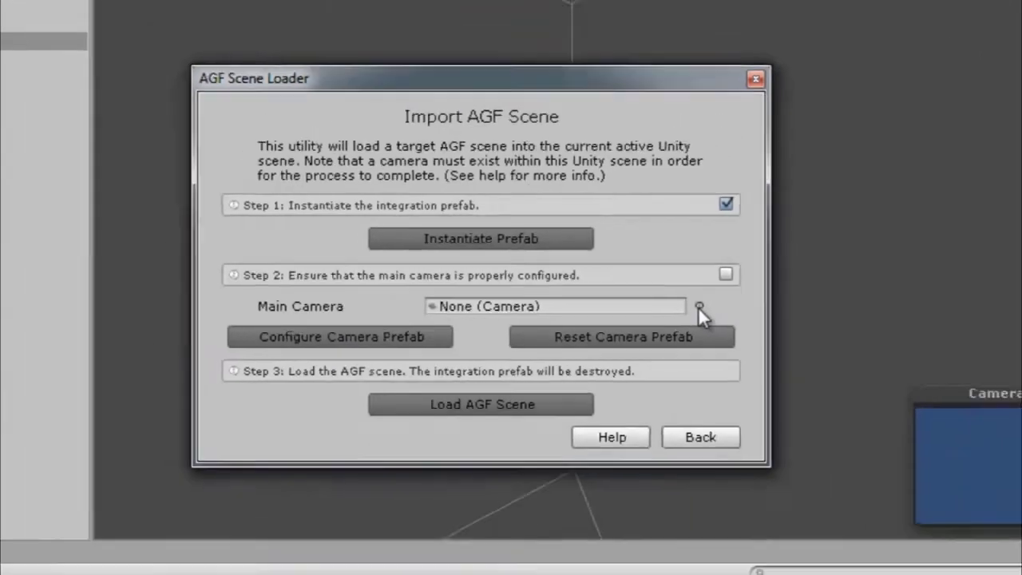
pyautogui.click(825, 339)
pyautogui.doubleClick(221, 84)
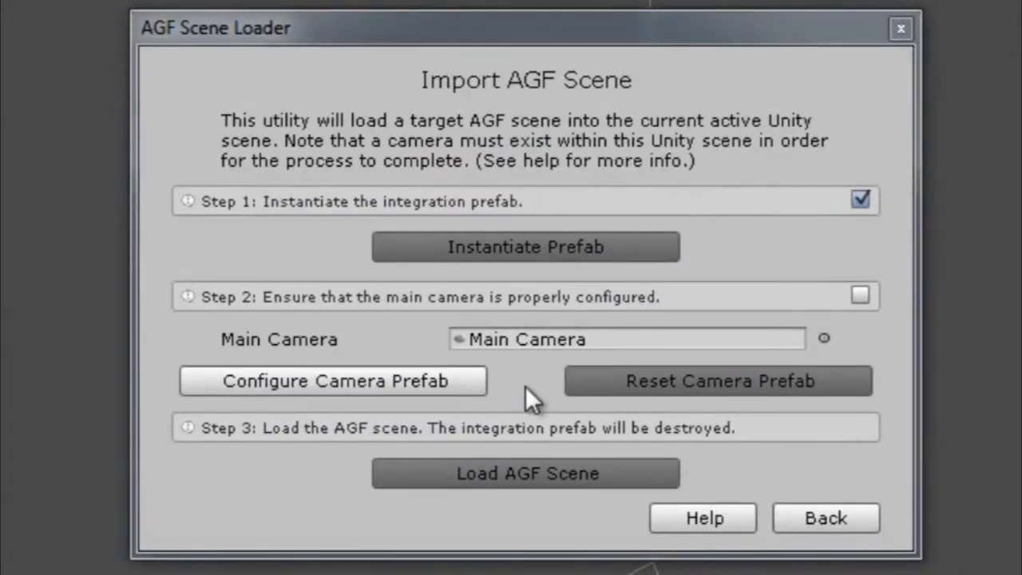
pyautogui.click(329, 383)
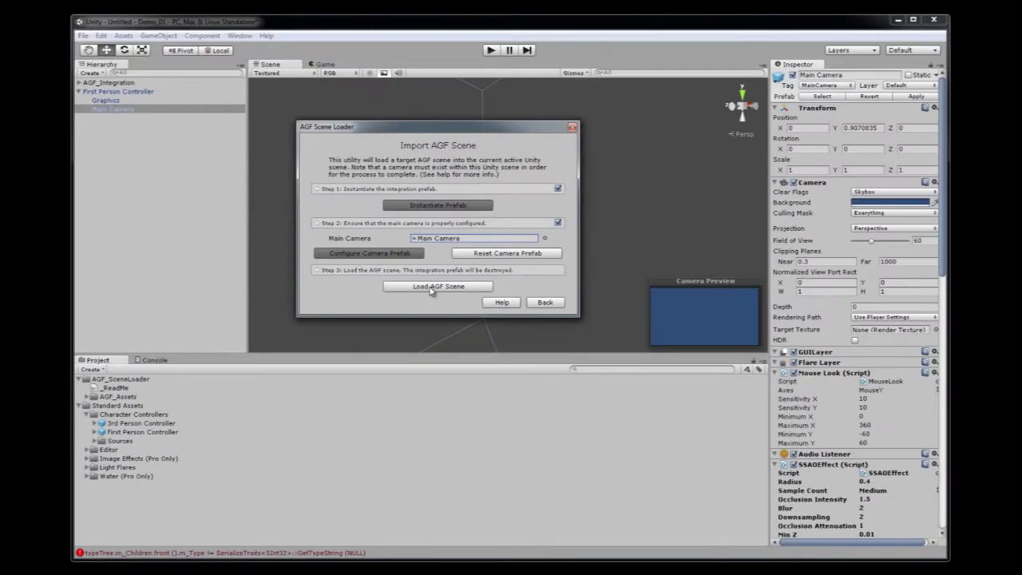
# Step: Load the AGF scene MMO_Sample.agfs from the Scenes folder of Projects/New Project
pyautogui.click(432, 287)
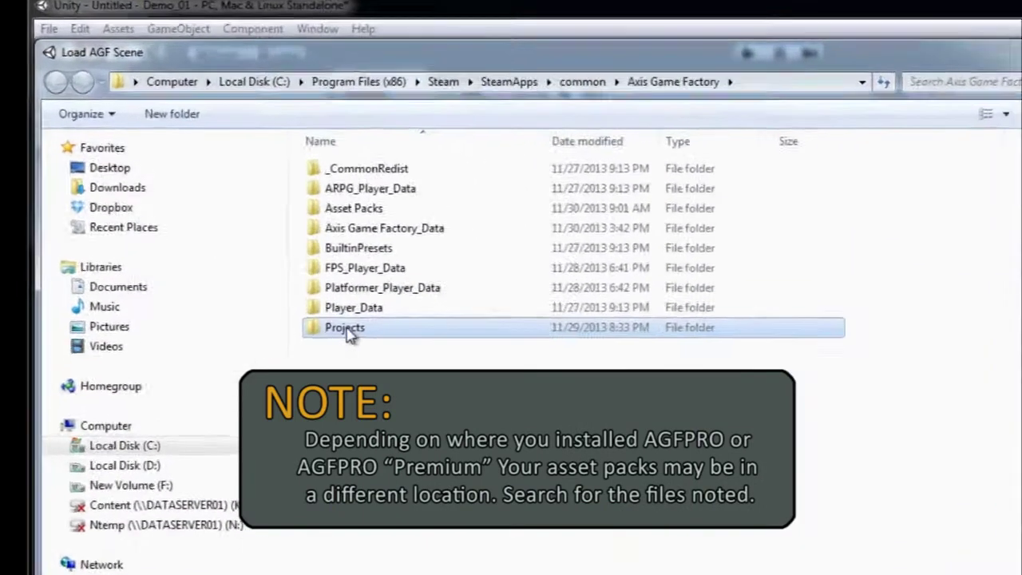
pyautogui.doubleClick(257, 211)
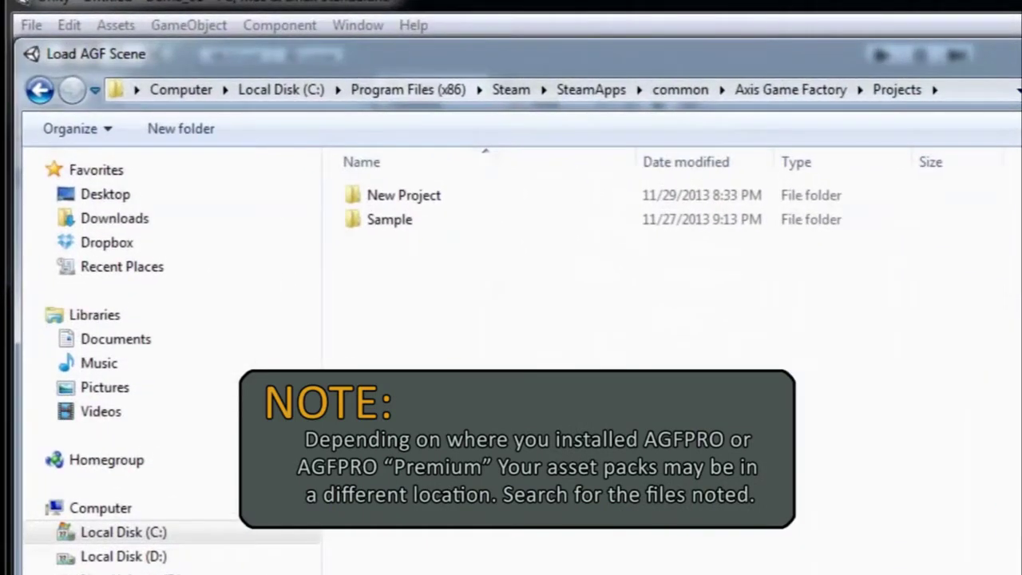
pyautogui.doubleClick(413, 195)
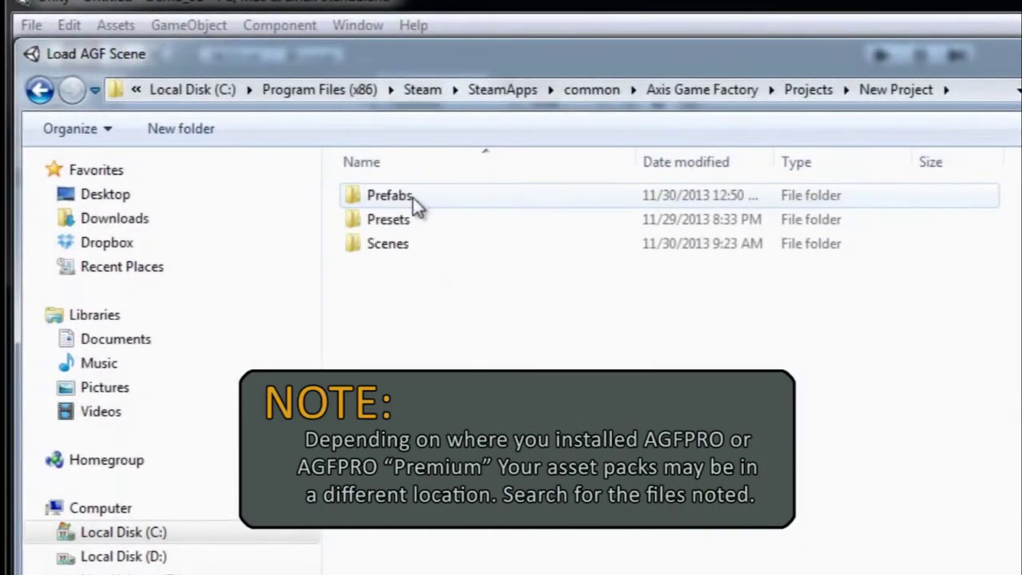
pyautogui.click(270, 151)
pyautogui.doubleClick(270, 151)
pyautogui.click(271, 144)
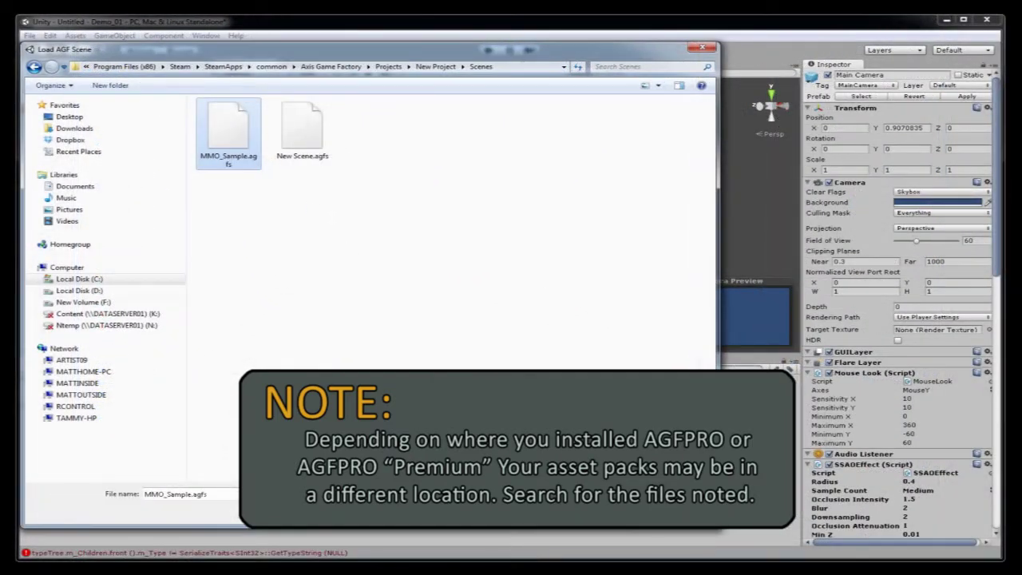
pyautogui.press('Return')
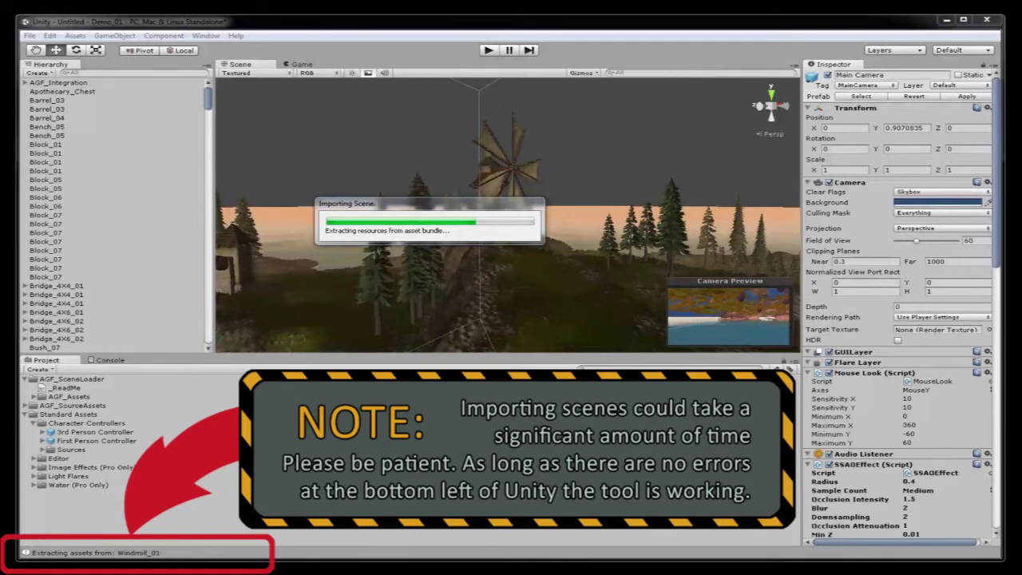
# Step: Create an empty game object named AA_Level and group the imported scene props under it in the hierarchy
pyautogui.scroll(-20, 130, 171)
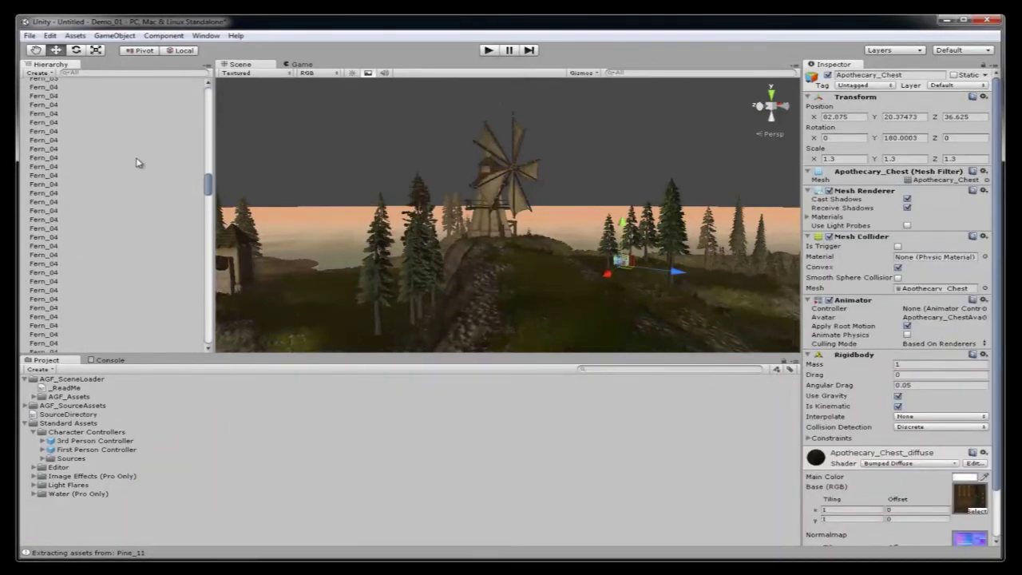
pyautogui.scroll(-3, 163, 207)
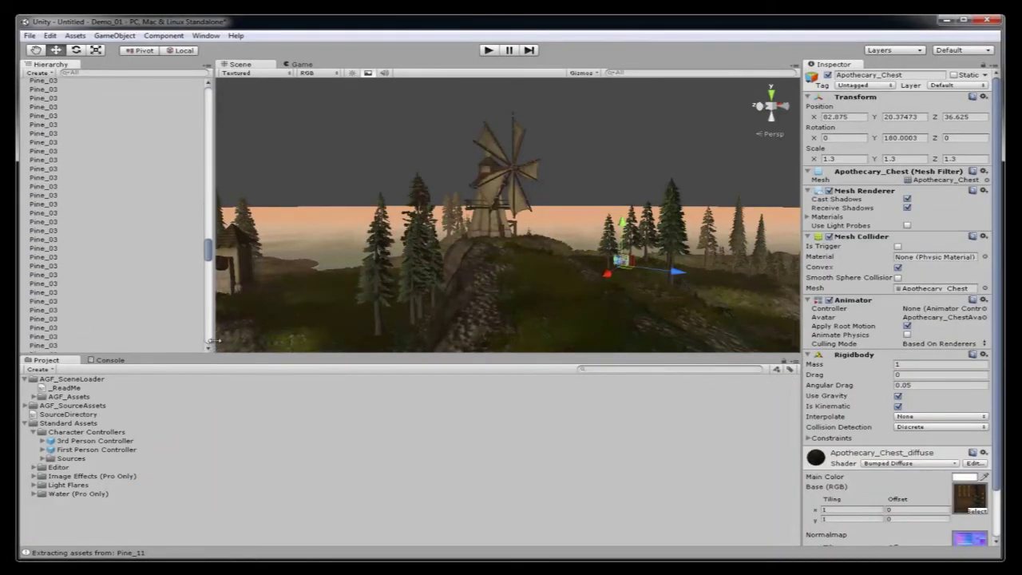
pyautogui.moveTo(214, 341); pyautogui.dragTo(237, 341)
pyautogui.moveTo(234, 260); pyautogui.dragTo(119, 127)
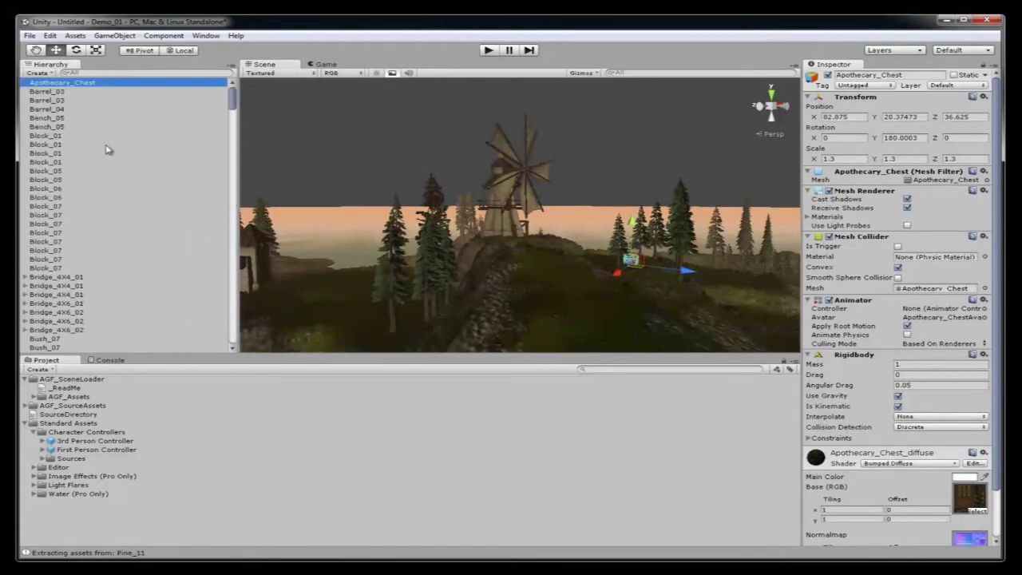
pyautogui.click(117, 36)
pyautogui.click(132, 51)
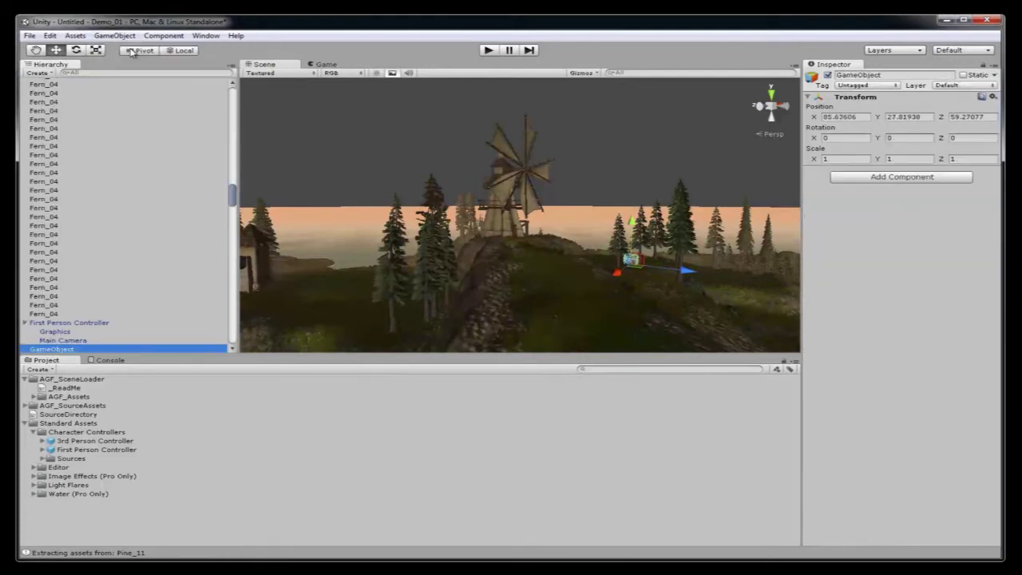
pyautogui.doubleClick(79, 350)
pyautogui.click(58, 351)
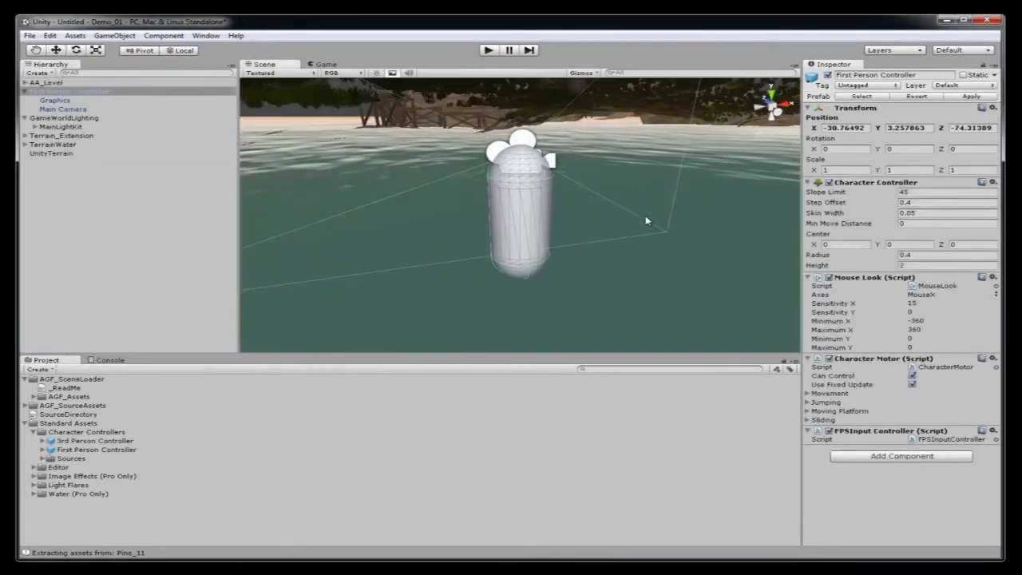
# Step: Raise the First Person Controller above the terrain to a Y position of about 11.13 and play the scene
pyautogui.keyDown('alt'); pyautogui.moveTo(648, 222); pyautogui.dragTo(474, 240, button='right'); pyautogui.keyUp('alt')
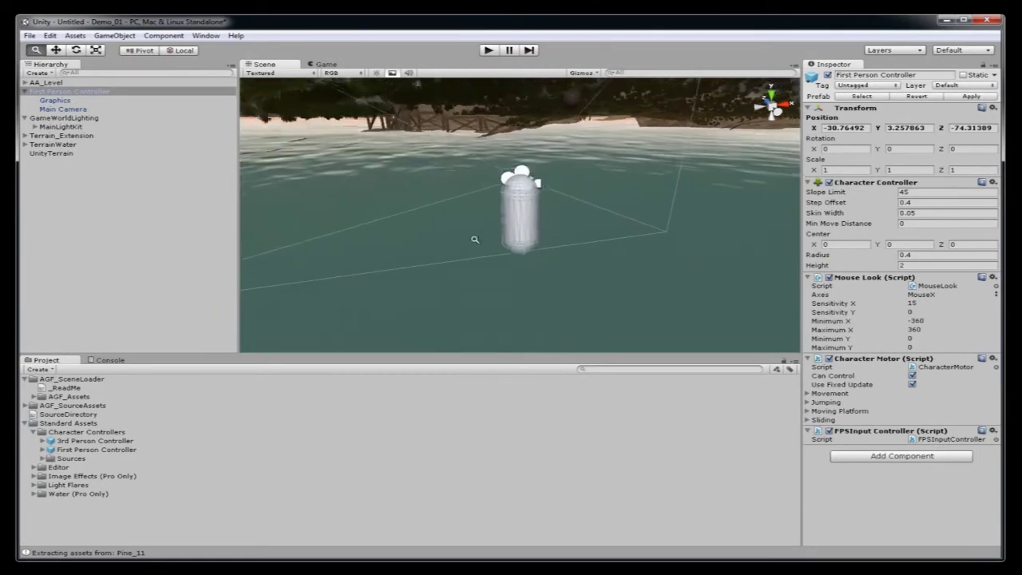
pyautogui.keyDown('alt'); pyautogui.moveTo(474, 239); pyautogui.dragTo(739, 208); pyautogui.keyUp('alt')
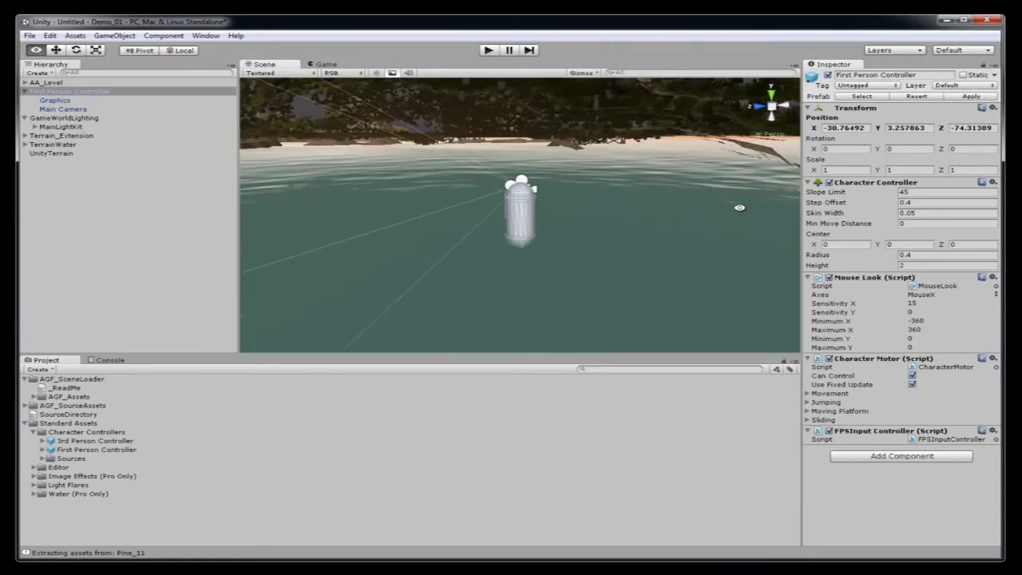
pyautogui.click(55, 51)
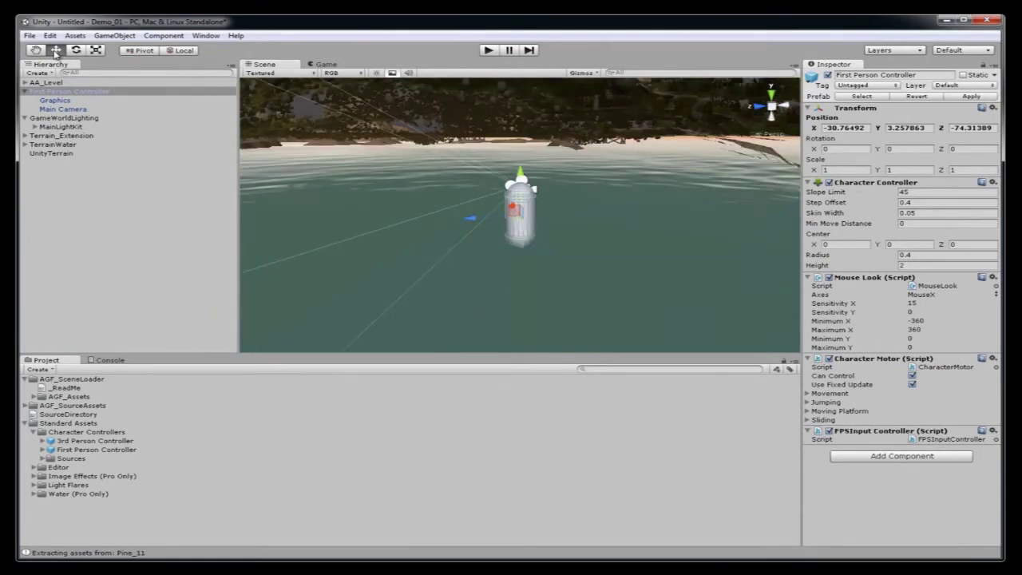
pyautogui.moveTo(523, 182); pyautogui.dragTo(511, 77)
pyautogui.keyDown('alt'); pyautogui.moveTo(511, 240); pyautogui.dragTo(470, 181); pyautogui.keyUp('alt')
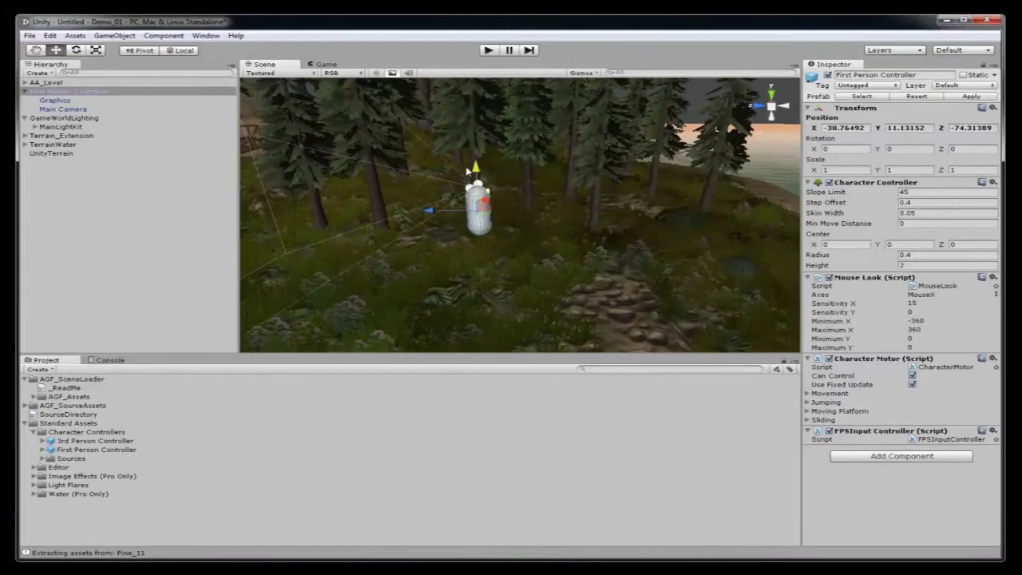
pyautogui.hotkey('ctrl', 'p')
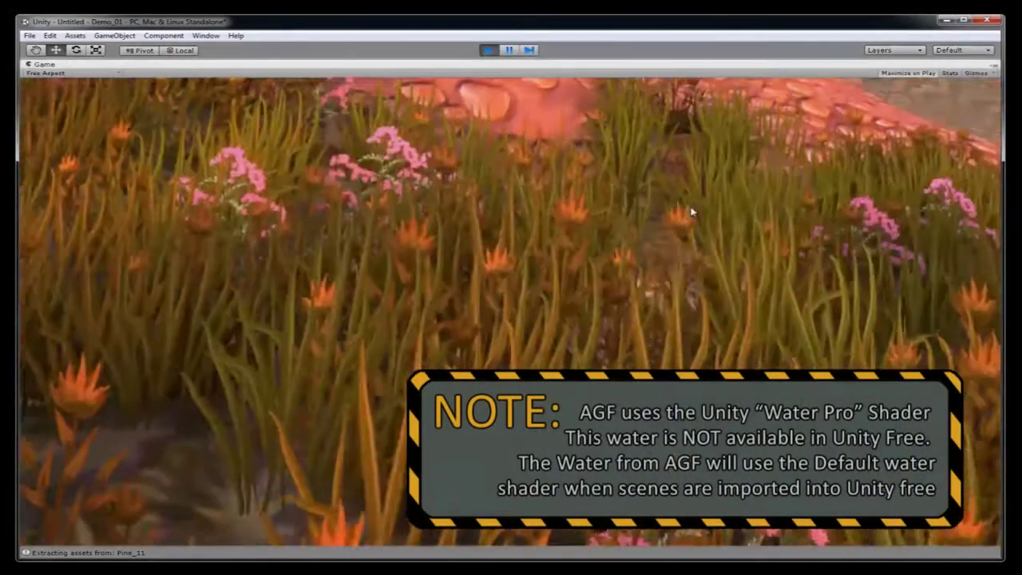